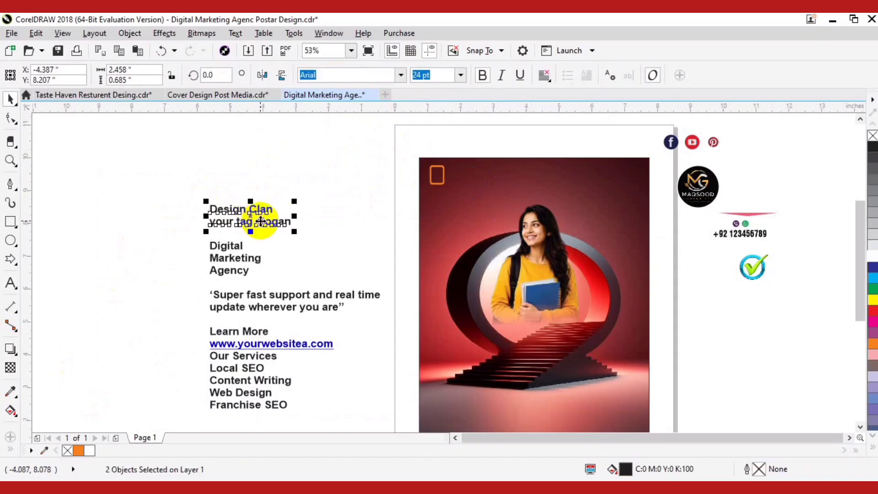
Place the Design Clan name and slogan beside the orange frame on the poster and convert the name to uppercase.
{"action": "scroll", "coordinate": [549, 147], "scroll_direction": "up", "scroll_amount": 3}
{"action": "left_click", "coordinate": [457, 206]}
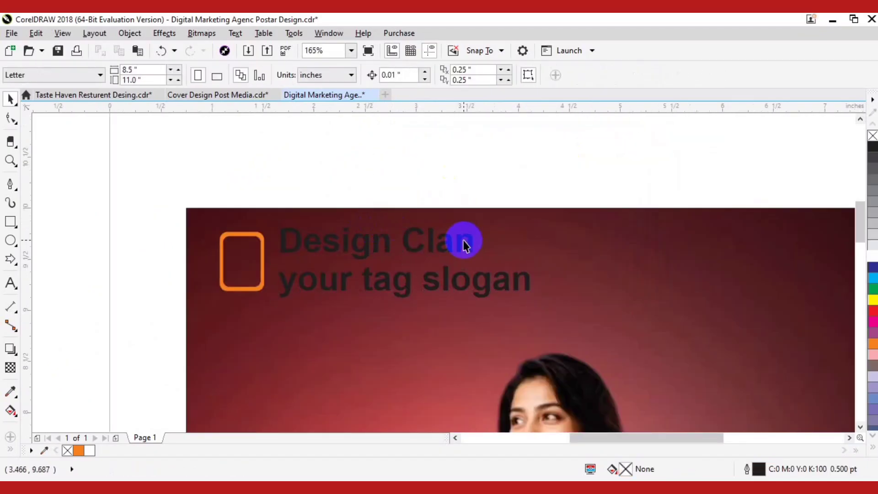
{"action": "left_click", "coordinate": [464, 240]}
{"action": "key", "text": "Down"}
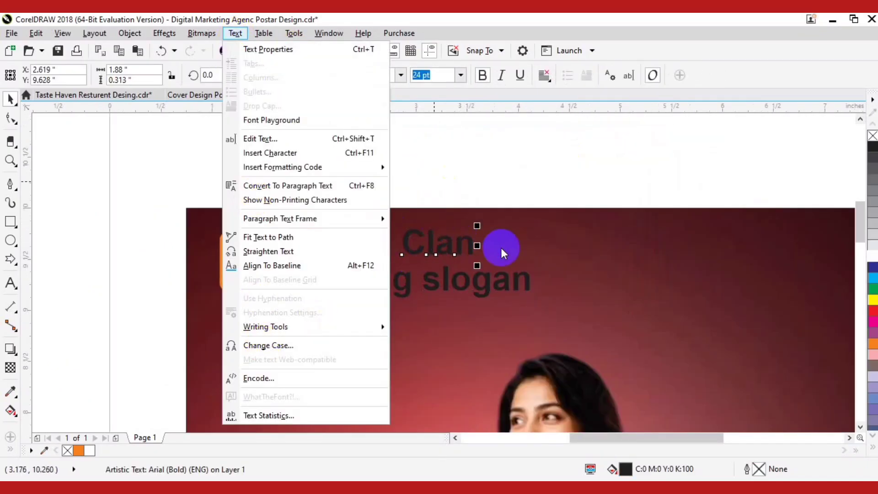
{"action": "left_click", "coordinate": [270, 346]}
{"action": "left_click", "coordinate": [386, 288]}
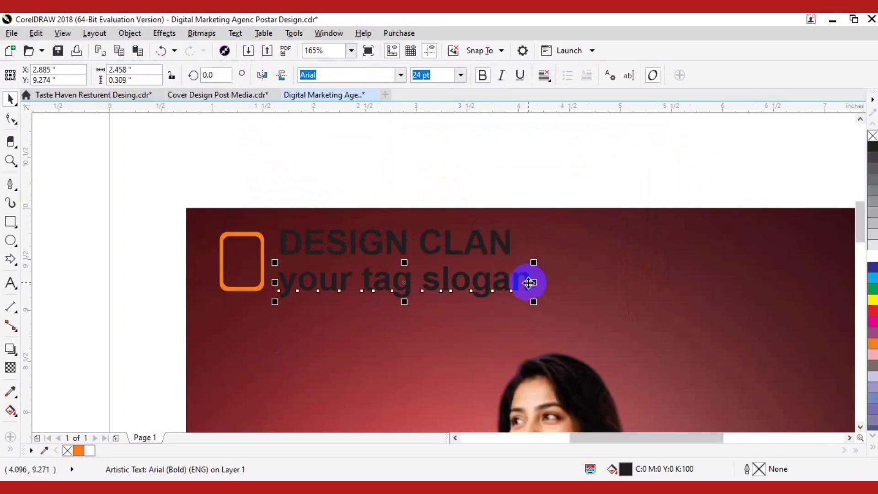
Shrink the slogan to the width of the DESIGN CLAN line and fill both lines white.
{"action": "left_click_drag", "start_coordinate": [531, 302], "coordinate": [515, 293]}
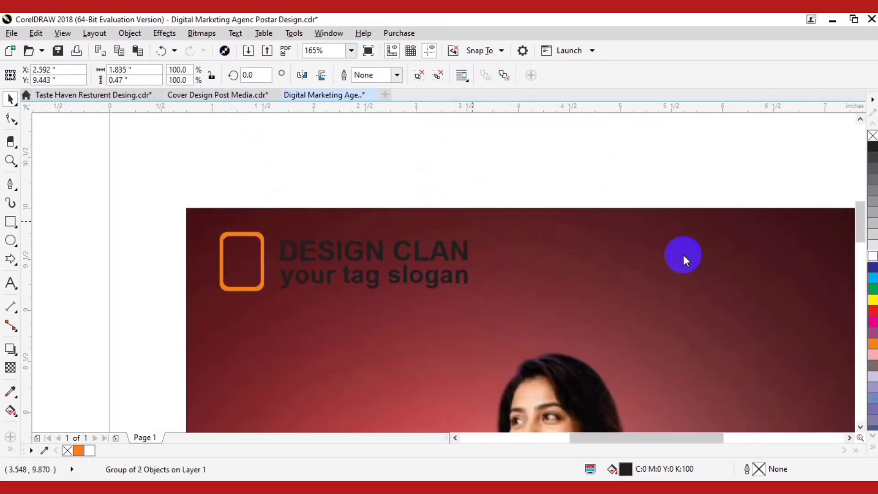
{"action": "left_click", "coordinate": [89, 451]}
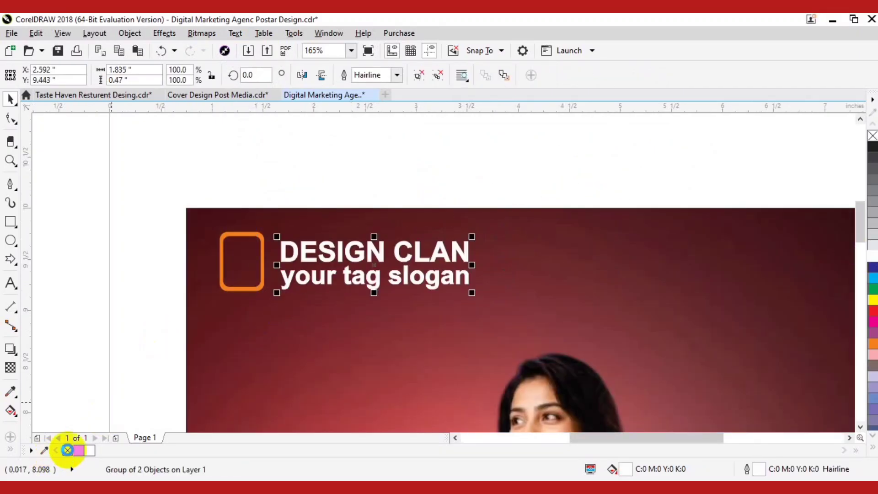
Group the orange frame with the DESIGN CLAN name and slogan.
{"action": "left_click_drag", "start_coordinate": [173, 191], "coordinate": [579, 336]}
{"action": "scroll", "coordinate": [355, 231], "scroll_direction": "down", "scroll_amount": 3}
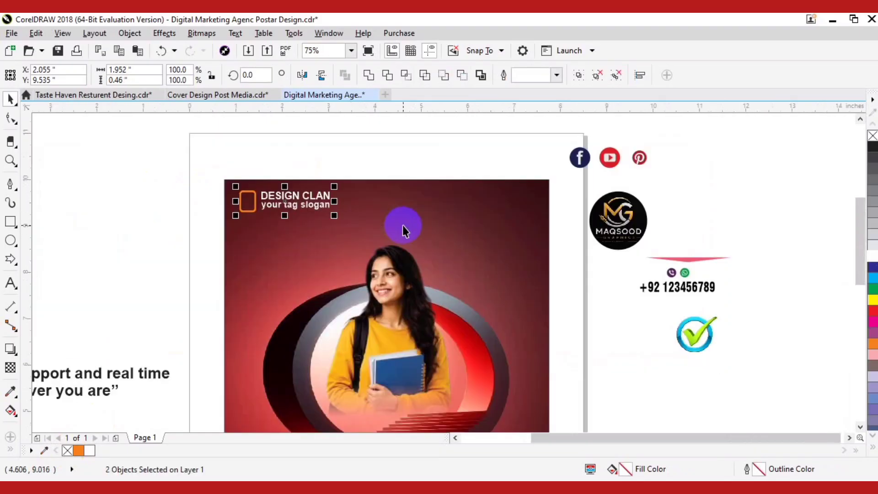
{"action": "key", "text": "ctrl+g"}
Place the round Maqsood Graphics logo at the poster's top centre, scaled to about 0.74 inches wide.
{"action": "left_click", "coordinate": [624, 213]}
{"action": "left_click_drag", "start_coordinate": [615, 213], "coordinate": [384, 192]}
{"action": "key", "text": "Down"}
{"action": "key", "text": "Down"}
{"action": "key", "text": "Down"}
{"action": "key", "text": "Down"}
{"action": "key", "text": "Down"}
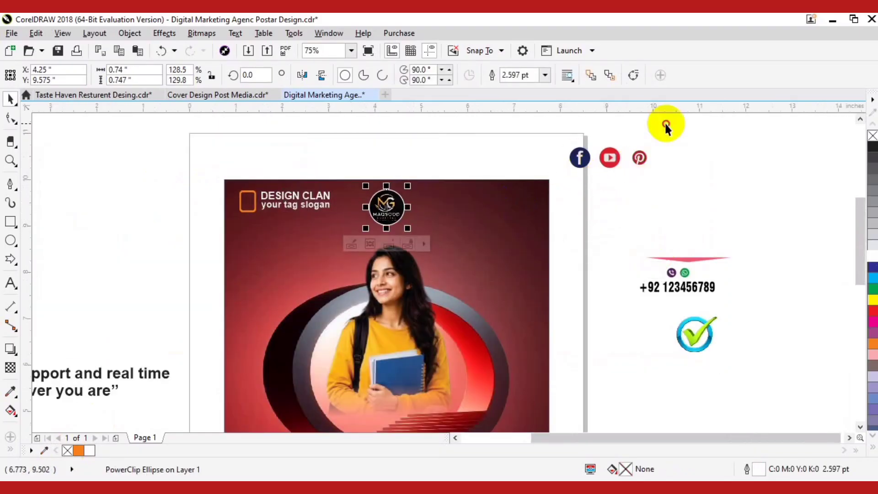
Place the Facebook, YouTube and Pinterest icons in the poster's top-right corner, scaled to about 1.73 inches wide overall.
{"action": "left_click_drag", "start_coordinate": [607, 161], "coordinate": [542, 169]}
{"action": "left_click_drag", "start_coordinate": [458, 207], "coordinate": [493, 202]}
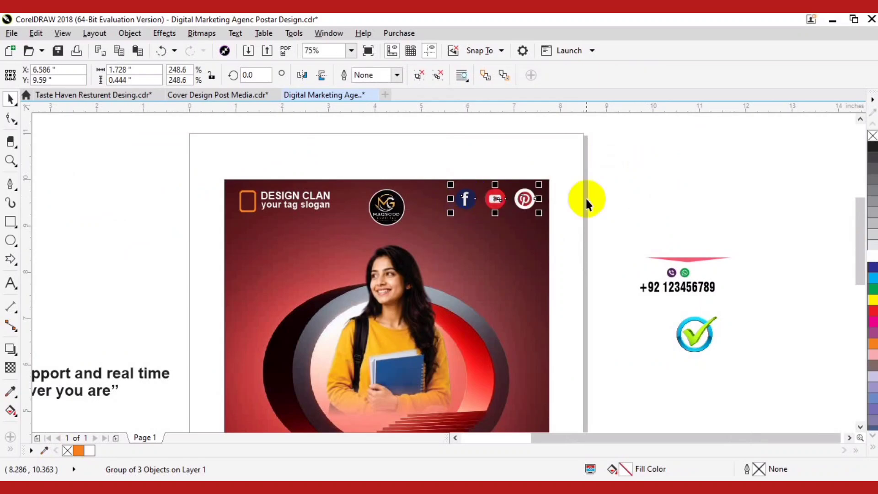
{"action": "key", "text": "Left"}
{"action": "key", "text": "Escape"}
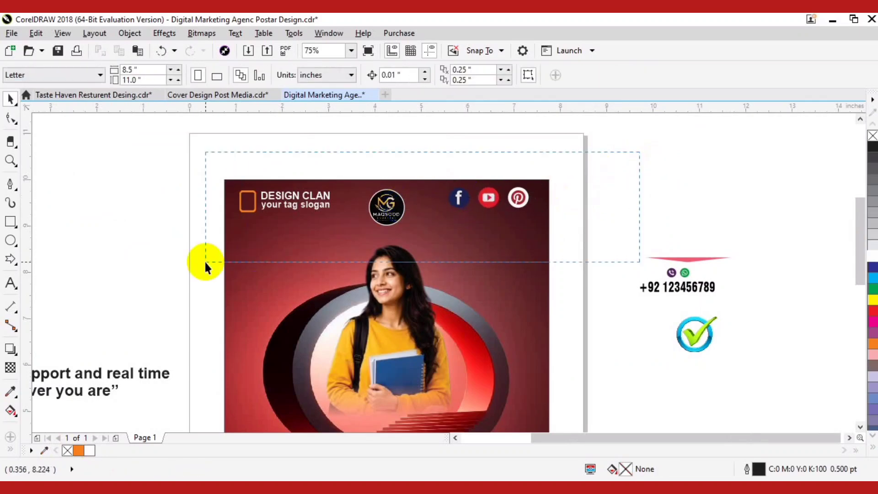
{"action": "left_click_drag", "start_coordinate": [206, 263], "coordinate": [205, 262]}
{"action": "left_click", "coordinate": [496, 152]}
Convert the three lines of the Digital Marketing Agency headline to uppercase.
{"action": "left_click_drag", "start_coordinate": [157, 282], "coordinate": [349, 235]}
{"action": "left_click_drag", "start_coordinate": [277, 313], "coordinate": [279, 309]}
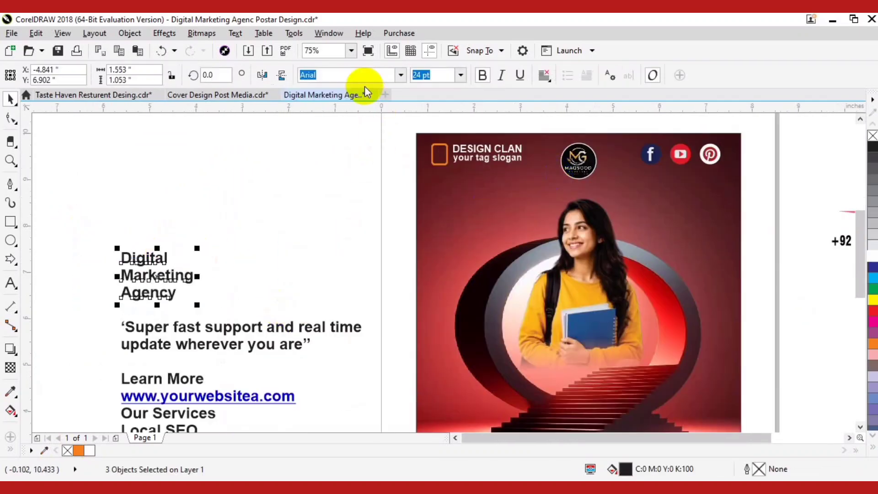
{"action": "left_click", "coordinate": [236, 33]}
{"action": "left_click", "coordinate": [265, 345]}
{"action": "left_click", "coordinate": [383, 287]}
Move the three headline lines onto the poster below the header and align their left edges.
{"action": "left_click_drag", "start_coordinate": [127, 262], "coordinate": [450, 197]}
{"action": "left_click_drag", "start_coordinate": [660, 255], "coordinate": [658, 255]}
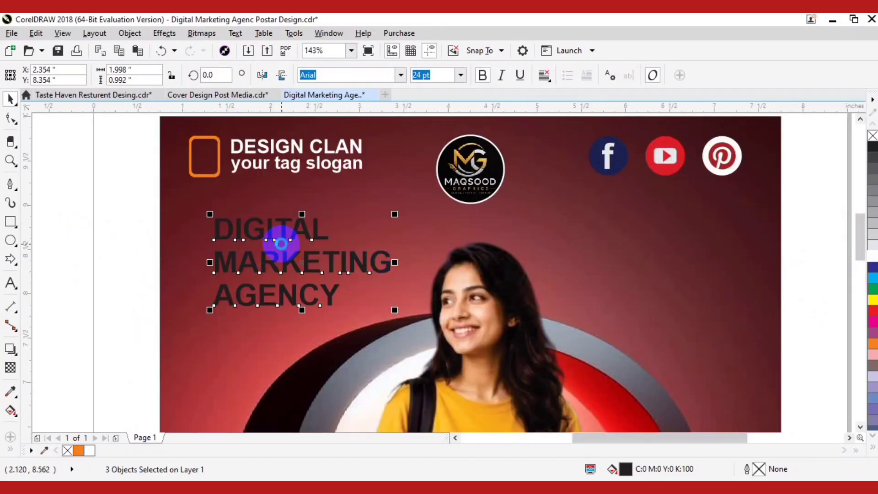
{"action": "key", "text": "l"}
Enlarge the word DIGITAL to about 58 pt and set its font to Swis721 BlkCn BT.
{"action": "left_click_drag", "start_coordinate": [332, 214], "coordinate": [491, 174]}
{"action": "left_click_drag", "start_coordinate": [412, 219], "coordinate": [373, 243]}
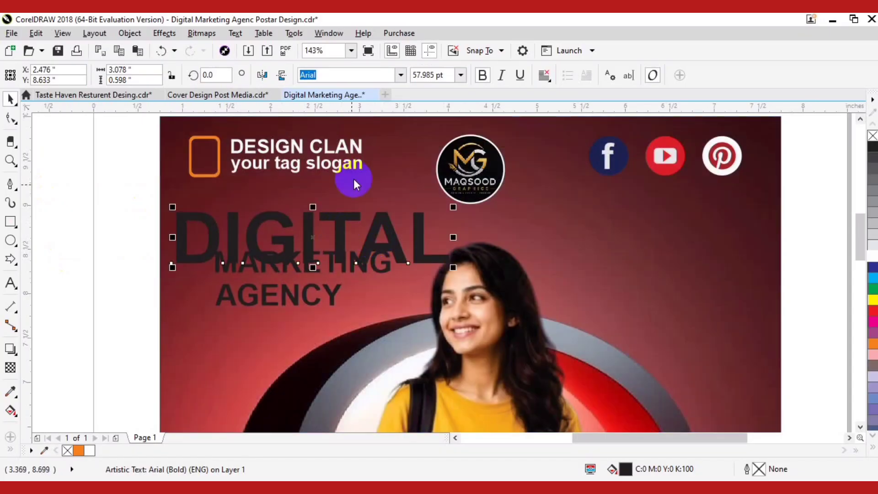
{"action": "left_click", "coordinate": [400, 76]}
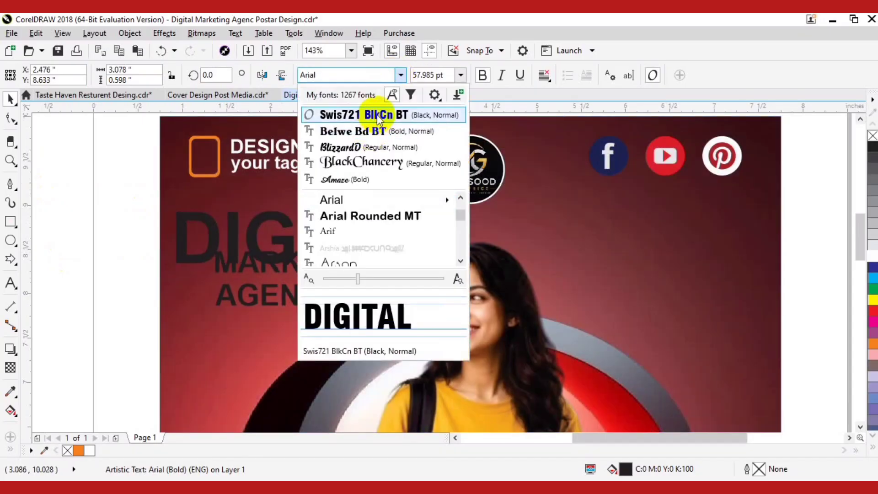
{"action": "left_click", "coordinate": [382, 113]}
Move MARKETING and AGENCY beneath DIGITAL, lined up with its left edge.
{"action": "left_click_drag", "start_coordinate": [138, 238], "coordinate": [413, 361]}
{"action": "left_click_drag", "start_coordinate": [303, 280], "coordinate": [263, 306]}
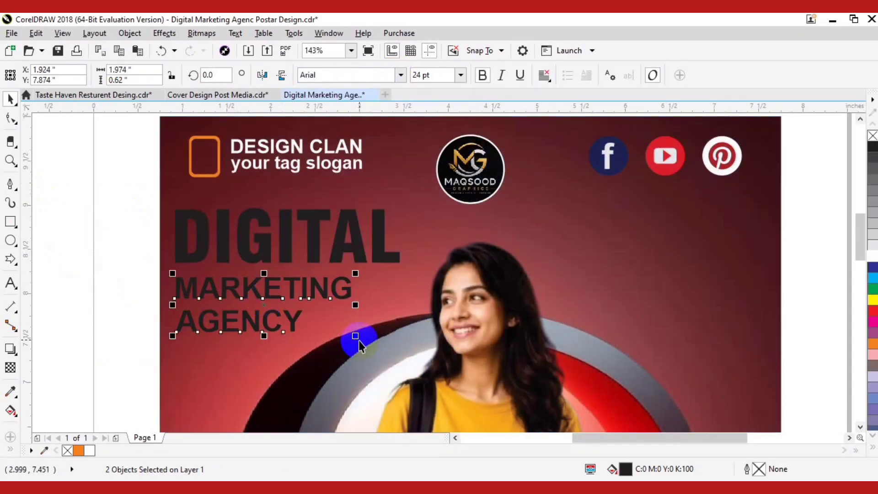
{"action": "left_click", "coordinate": [310, 220], "text": "shift"}
{"action": "left_click", "coordinate": [132, 280]}
Fill the word DIGITAL with golden yellow and remove its outline.
{"action": "left_click", "coordinate": [213, 250]}
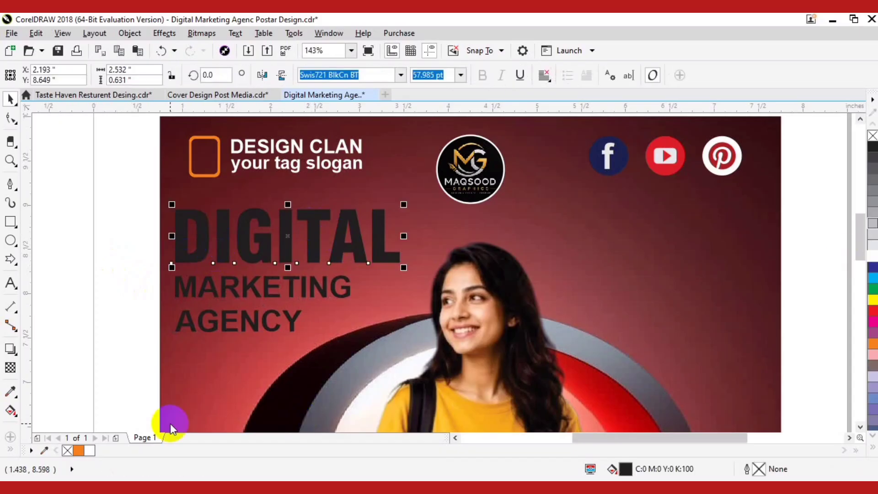
{"action": "left_click", "coordinate": [78, 450]}
{"action": "right_click", "coordinate": [874, 344]}
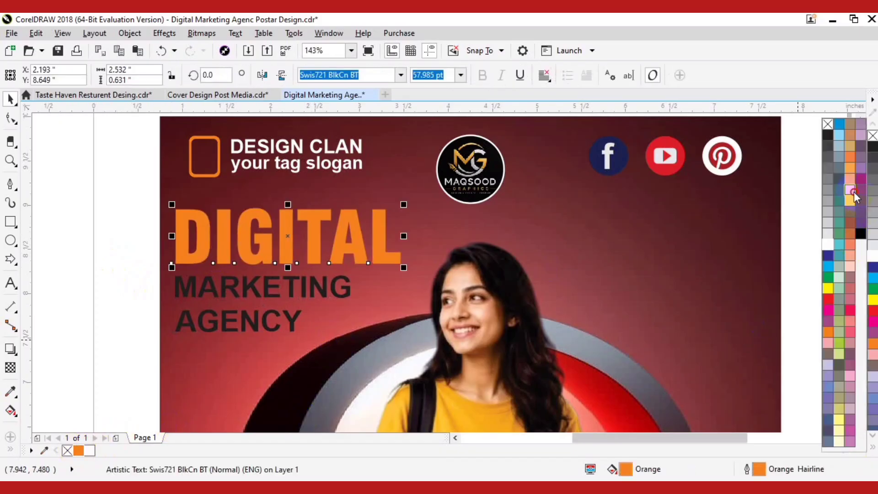
{"action": "left_click", "coordinate": [852, 193]}
{"action": "right_click", "coordinate": [67, 450]}
Set the font of MARKETING and AGENCY to Swis721 BlkCn BT.
{"action": "left_click", "coordinate": [246, 291]}
{"action": "left_click", "coordinate": [243, 317]}
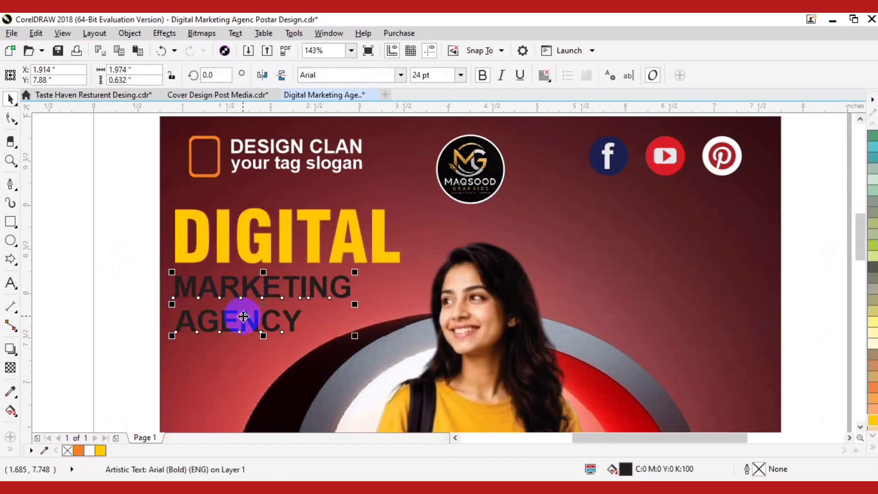
{"action": "left_click", "coordinate": [400, 75]}
{"action": "left_click", "coordinate": [381, 114]}
Fill MARKETING white and widen the vertical gaps between the three headline lines.
{"action": "left_click_drag", "start_coordinate": [86, 257], "coordinate": [409, 307]}
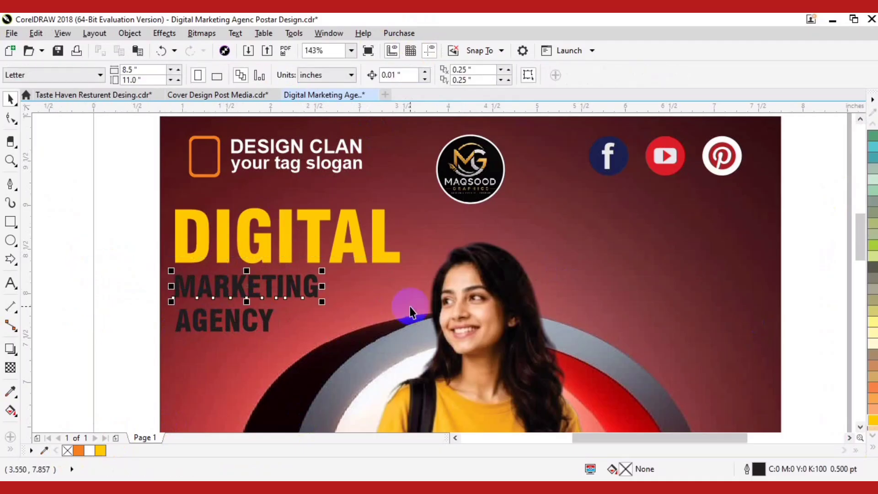
{"action": "left_click", "coordinate": [91, 451]}
{"action": "left_click", "coordinate": [207, 324]}
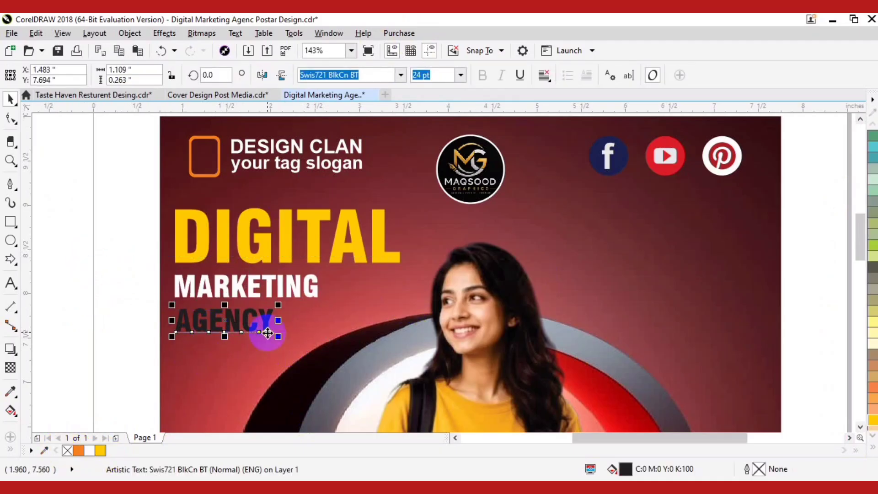
{"action": "key", "text": "shift+a"}
{"action": "left_click_drag", "start_coordinate": [427, 328], "coordinate": [415, 216]}
Place the 'Super fast support and real time update' quote on the poster's upper right as two centred lines of about 15 pt.
{"action": "scroll", "coordinate": [418, 224], "scroll_direction": "down", "scroll_amount": 2}
{"action": "left_click_drag", "start_coordinate": [459, 253], "coordinate": [532, 300]}
{"action": "left_click_drag", "start_coordinate": [336, 347], "coordinate": [342, 273]}
{"action": "left_click_drag", "start_coordinate": [217, 281], "coordinate": [702, 190]}
{"action": "left_click", "coordinate": [214, 340]}
{"action": "key", "text": "ctrl+k"}
{"action": "key", "text": "c"}
{"action": "left_click_drag", "start_coordinate": [778, 219], "coordinate": [693, 225]}
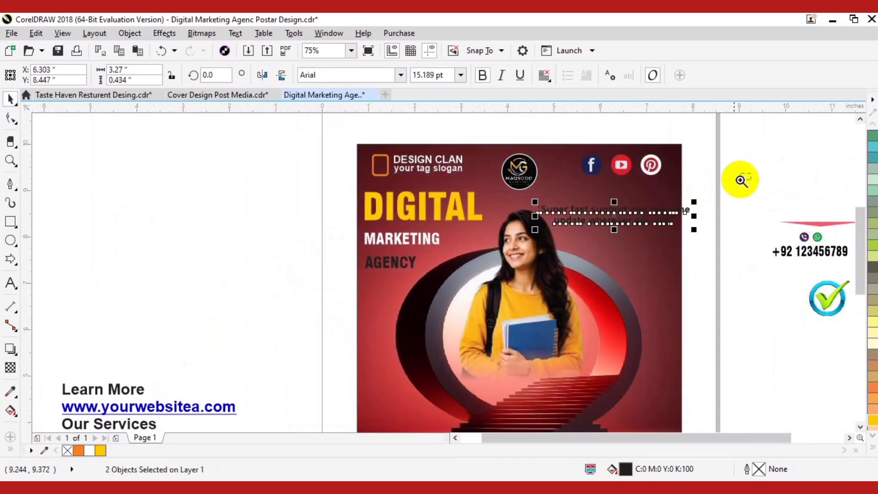
Set the font of both quote lines to Swis721 BlkCn BT.
{"action": "scroll", "coordinate": [742, 178], "scroll_direction": "up", "scroll_amount": 3}
{"action": "left_click", "coordinate": [401, 75]}
{"action": "left_click", "coordinate": [366, 115]}
Fill the quote white, scale it to about 17.3 pt and position it below the social icons.
{"action": "left_click", "coordinate": [556, 265]}
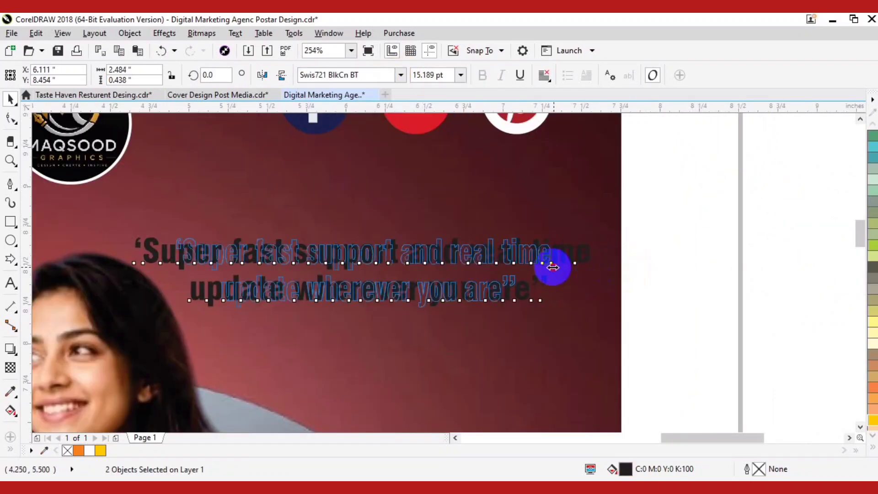
{"action": "left_click", "coordinate": [87, 450]}
{"action": "left_click_drag", "start_coordinate": [549, 234], "coordinate": [600, 188]}
{"action": "left_click_drag", "start_coordinate": [356, 293], "coordinate": [356, 280]}
Place Learn More and the website address at the poster's lower left, shrinking the address to about 14 pt.
{"action": "scroll", "coordinate": [363, 280], "scroll_direction": "down", "scroll_amount": 2}
{"action": "left_click_drag", "start_coordinate": [450, 328], "coordinate": [617, 225]}
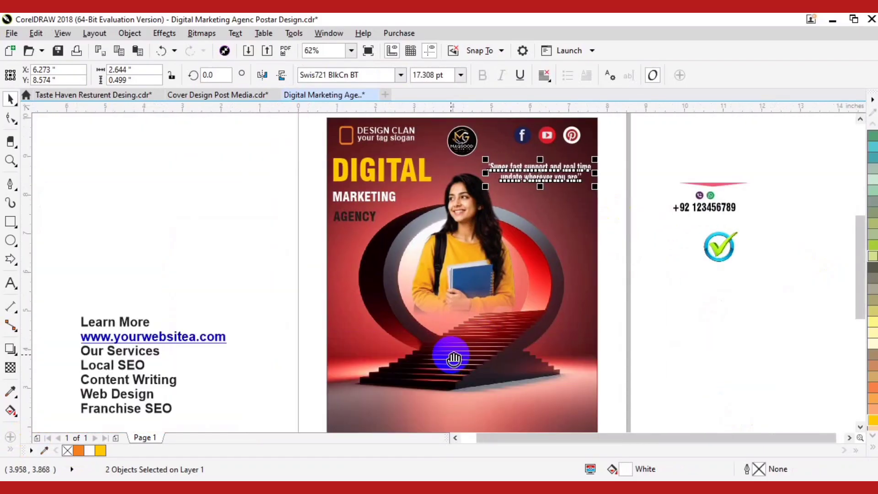
{"action": "left_click_drag", "start_coordinate": [452, 355], "coordinate": [462, 299]}
{"action": "left_click_drag", "start_coordinate": [144, 264], "coordinate": [405, 339]}
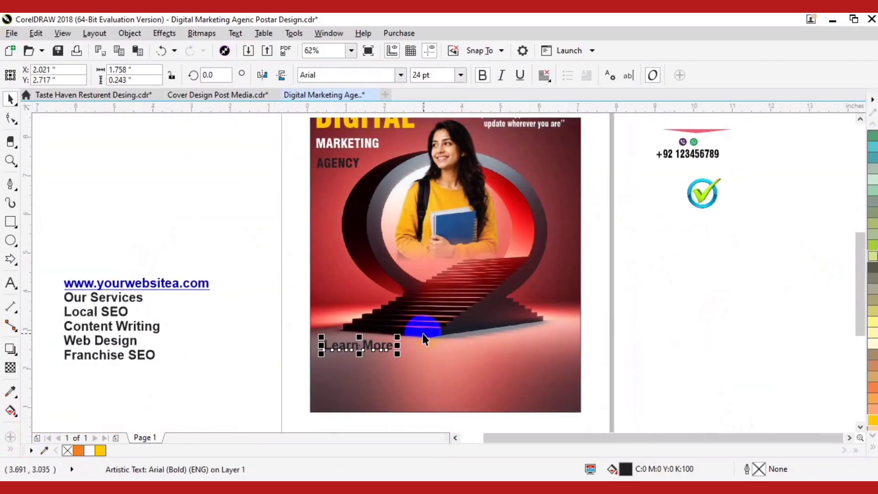
{"action": "left_click", "coordinate": [180, 285]}
{"action": "left_click_drag", "start_coordinate": [282, 328], "coordinate": [419, 358]}
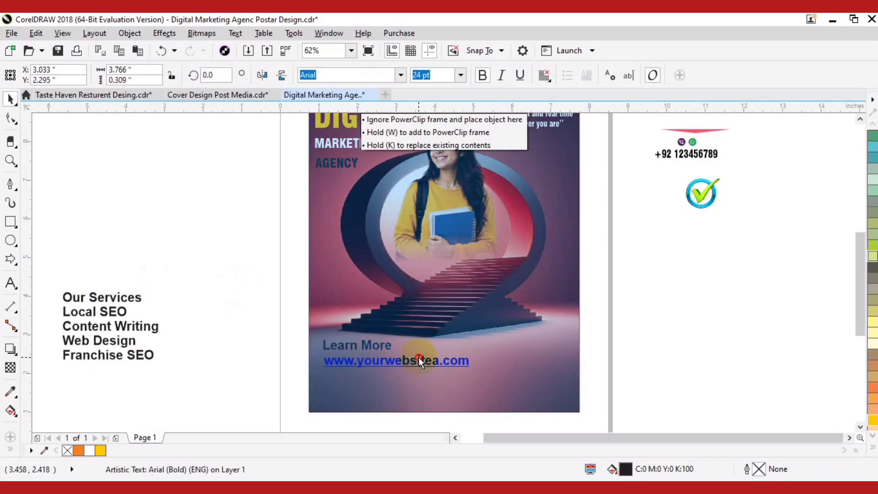
{"action": "left_click_drag", "start_coordinate": [490, 368], "coordinate": [446, 368]}
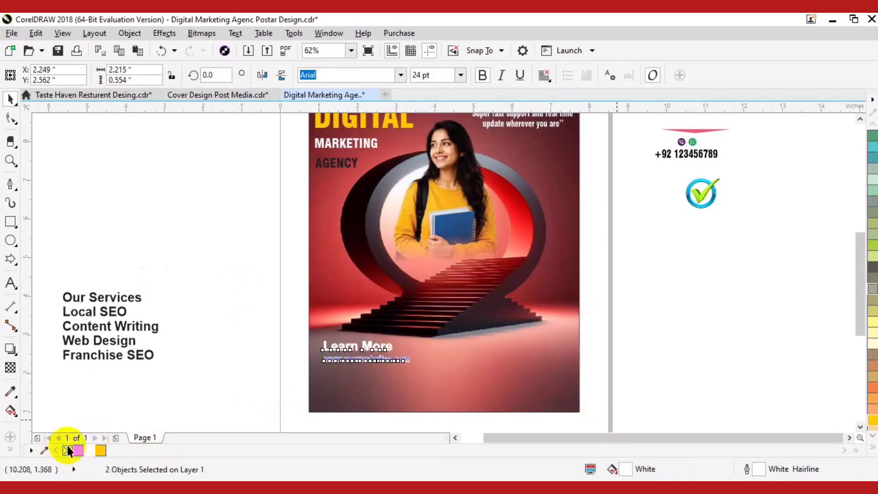
Convert the website address to curves and fill it white to match the Learn More text.
{"action": "left_click", "coordinate": [211, 360]}
{"action": "left_click", "coordinate": [356, 358]}
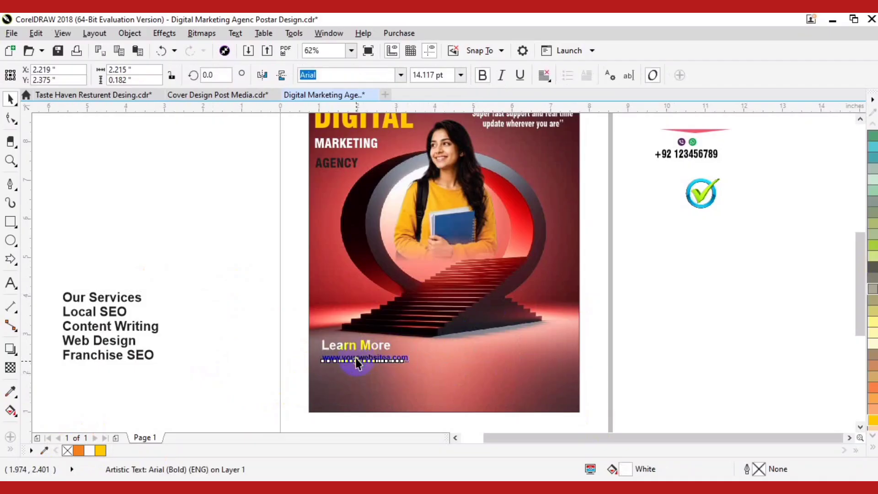
{"action": "key", "text": "ctrl+q"}
{"action": "scroll", "coordinate": [297, 414], "scroll_direction": "up", "scroll_amount": 5}
{"action": "left_click", "coordinate": [89, 451]}
Move Learn More and the website address together slightly lower on the poster.
{"action": "left_click_drag", "start_coordinate": [255, 330], "coordinate": [605, 207]}
{"action": "scroll", "coordinate": [461, 259], "scroll_direction": "up", "scroll_amount": 3}
{"action": "scroll", "coordinate": [402, 212], "scroll_direction": "down", "scroll_amount": 5}
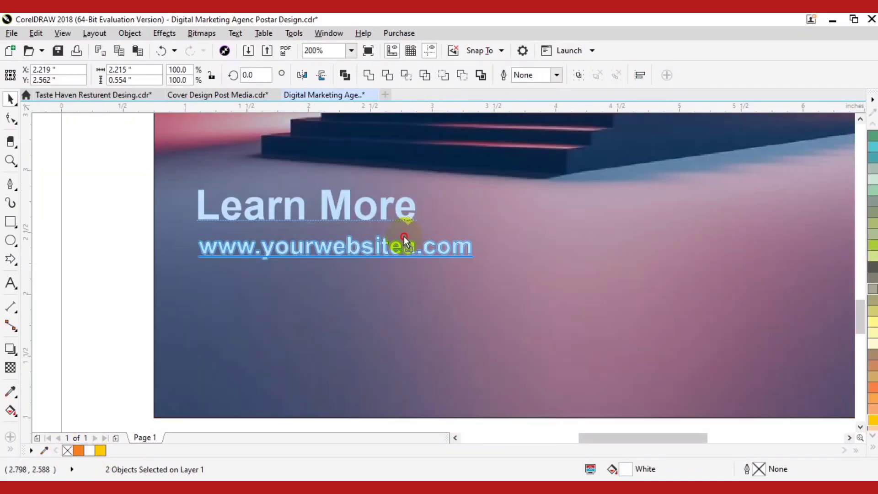
{"action": "scroll", "coordinate": [402, 236], "scroll_direction": "down", "scroll_amount": 2}
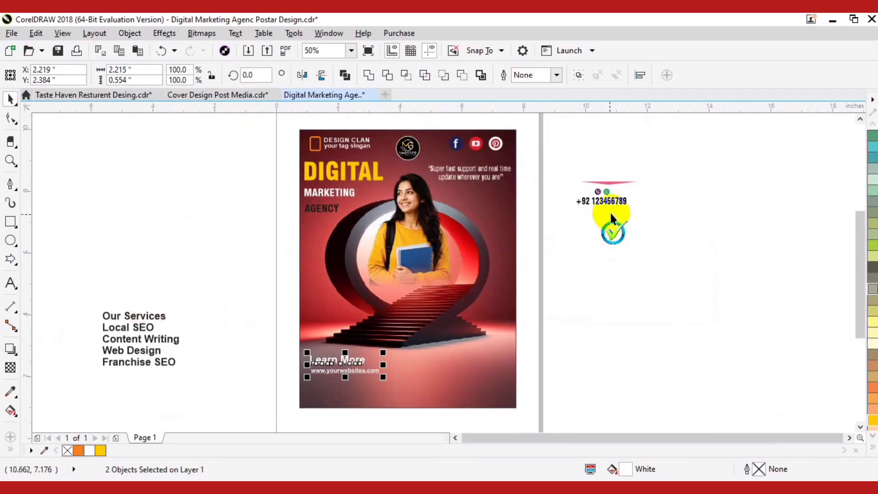
Move the pink divider, call icons and phone number below the website address and fill the phone number white.
{"action": "left_click_drag", "start_coordinate": [613, 198], "coordinate": [346, 396]}
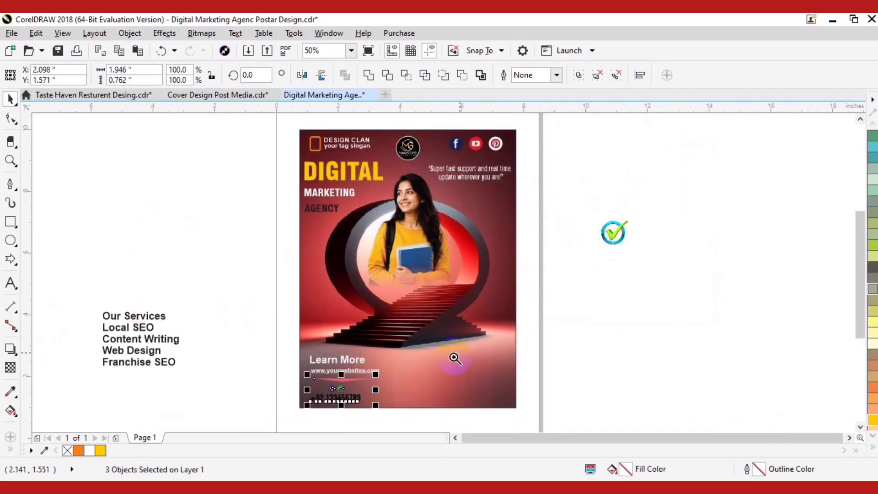
{"action": "scroll", "coordinate": [325, 426], "scroll_direction": "up", "scroll_amount": 4}
{"action": "left_click", "coordinate": [170, 318]}
{"action": "left_click", "coordinate": [382, 320]}
{"action": "left_click", "coordinate": [89, 450]}
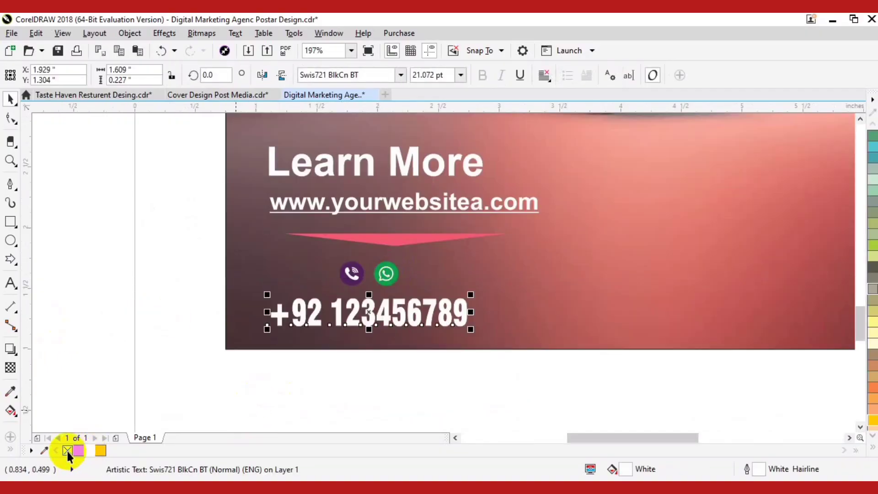
Place the phone and WhatsApp icons left of the phone number and scale the contact row to about 2.34 inches wide.
{"action": "left_click", "coordinate": [386, 274]}
{"action": "left_click_drag", "start_coordinate": [387, 275], "coordinate": [245, 316]}
{"action": "left_click", "coordinate": [312, 315], "text": "shift"}
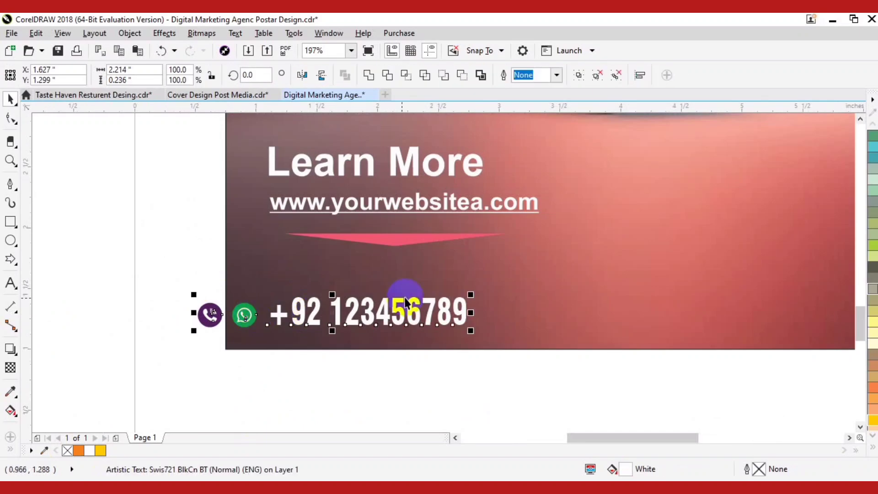
{"action": "left_click_drag", "start_coordinate": [470, 295], "coordinate": [448, 294]}
{"action": "left_click_drag", "start_coordinate": [344, 320], "coordinate": [404, 319]}
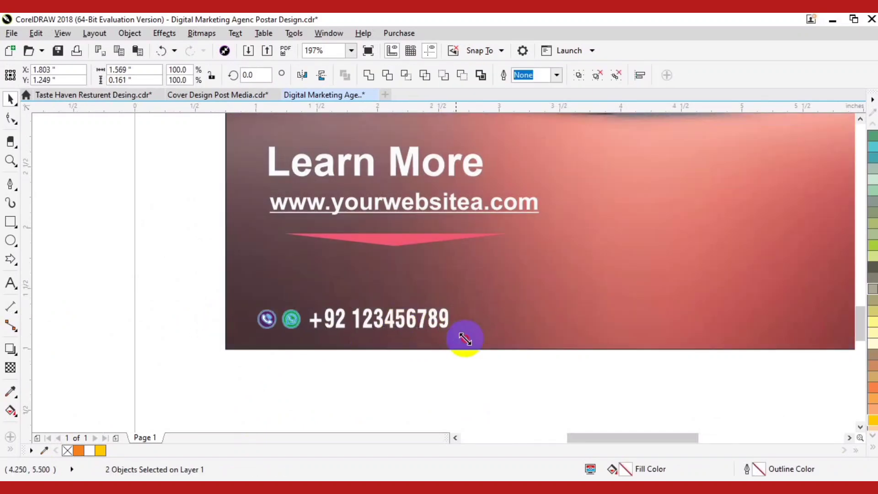
{"action": "left_click_drag", "start_coordinate": [450, 337], "coordinate": [441, 319]}
Move the pink divider down to the contact row and lower Learn More and the website address above it.
{"action": "left_click_drag", "start_coordinate": [402, 242], "coordinate": [401, 288]}
{"action": "scroll", "coordinate": [350, 267], "scroll_direction": "up", "scroll_amount": 3}
{"action": "left_click_drag", "start_coordinate": [134, 319], "coordinate": [601, 192]}
{"action": "left_click_drag", "start_coordinate": [481, 273], "coordinate": [482, 299]}
Centre Learn More, the website address, the pink divider and the contact row on a common vertical axis.
{"action": "left_click", "coordinate": [292, 388]}
{"action": "left_click", "coordinate": [375, 388], "text": "shift"}
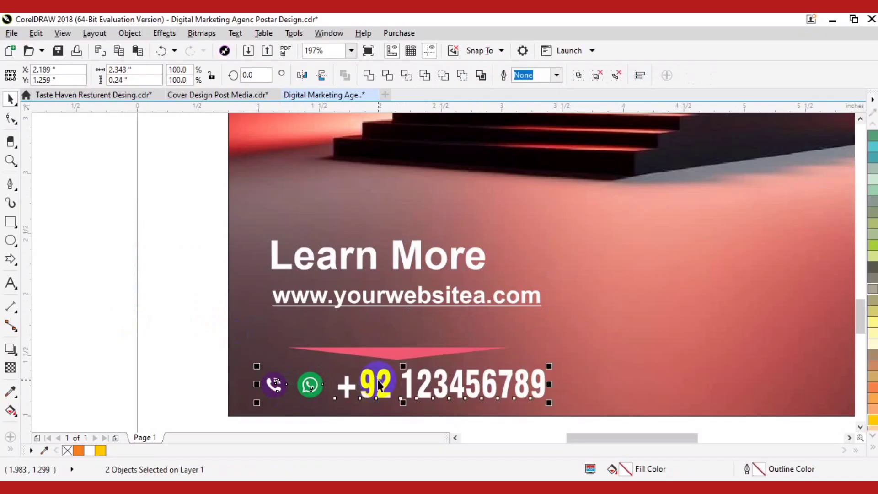
{"action": "key", "text": "c"}
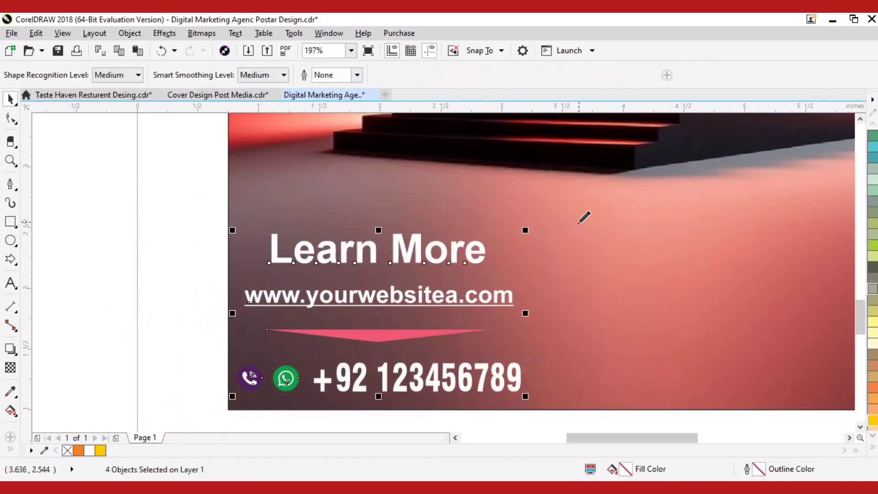
{"action": "left_click", "coordinate": [498, 274]}
{"action": "left_click", "coordinate": [10, 184]}
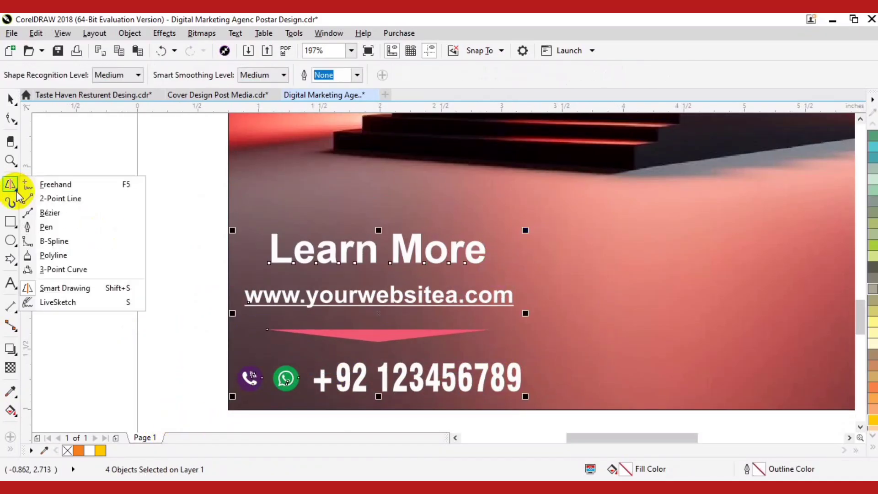
{"action": "left_click", "coordinate": [43, 226]}
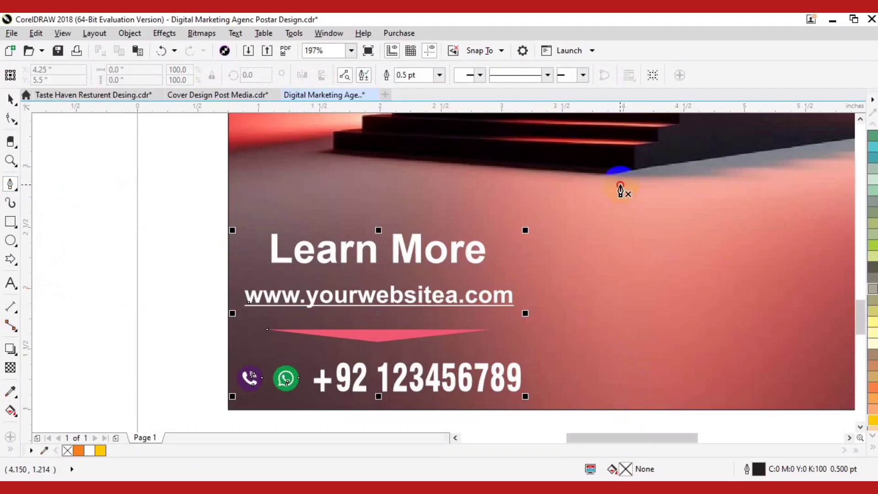
{"action": "left_click", "coordinate": [10, 99]}
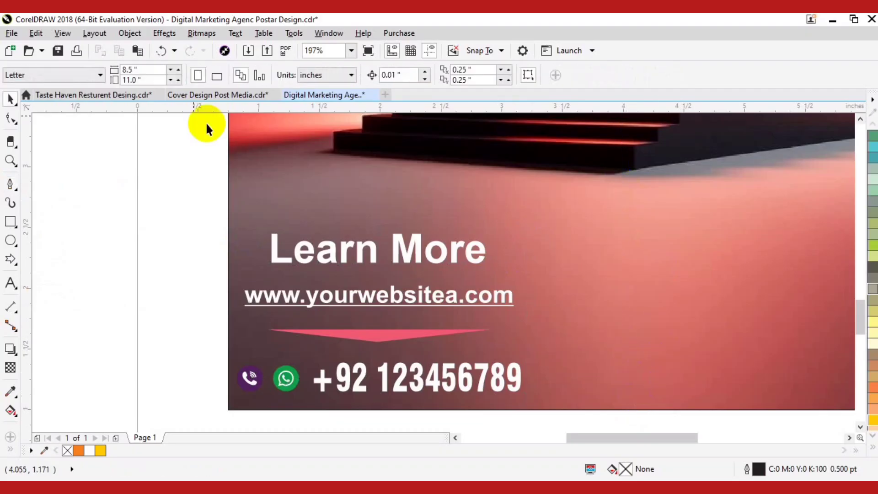
Draw a straight vertical line about 1.57 inches tall on the background, beside the contact details.
{"action": "left_click", "coordinate": [17, 188]}
{"action": "left_click", "coordinate": [51, 184]}
{"action": "left_click", "coordinate": [610, 190]}
{"action": "left_click", "coordinate": [610, 382], "text": "ctrl"}
{"action": "key", "text": "space"}
Centre the vertical line horizontally on the background image and set its outline width to 2 pt.
{"action": "left_click_drag", "start_coordinate": [752, 312], "coordinate": [608, 267]}
{"action": "left_click", "coordinate": [606, 302], "text": "shift"}
{"action": "key", "text": "c"}
{"action": "left_click", "coordinate": [606, 302], "text": "shift"}
{"action": "type", "text": "2"}
{"action": "key", "text": "Return"}
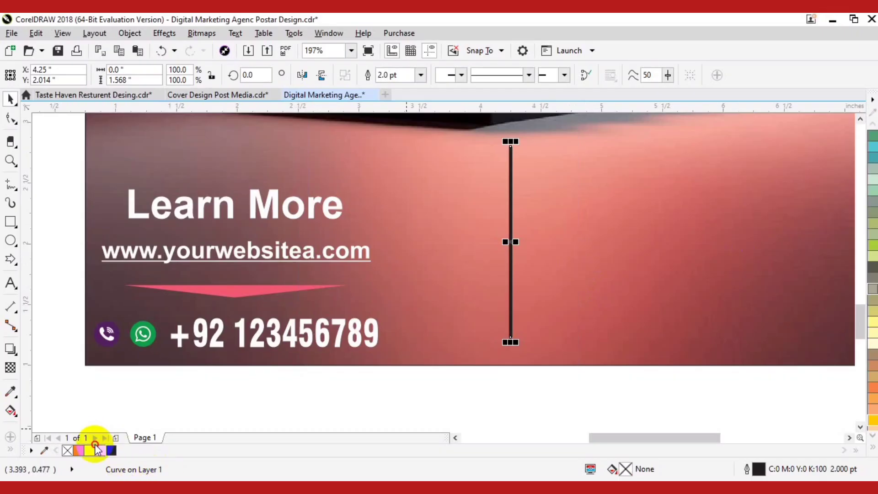
Colour the vertical line white and place two evenly spaced copies to its left.
{"action": "left_click_drag", "start_coordinate": [508, 241], "coordinate": [499, 241]}
{"action": "right_click", "coordinate": [499, 241]}
{"action": "key", "text": "ctrl+r"}
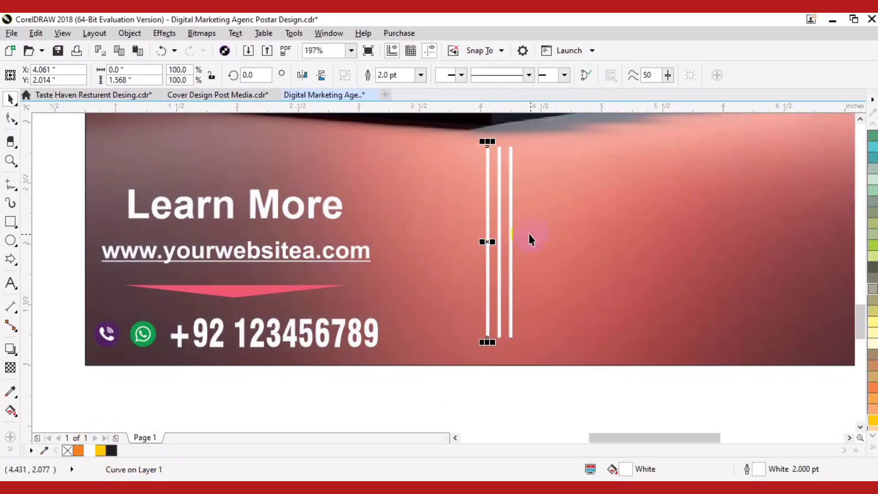
Shorten the two outer white lines symmetrically and group all three lines.
{"action": "left_click", "coordinate": [511, 233], "text": "shift"}
{"action": "left_click_drag", "start_coordinate": [499, 144], "coordinate": [503, 166]}
{"action": "left_click_drag", "start_coordinate": [459, 340], "coordinate": [601, 133]}
{"action": "key", "text": "ctrl+g"}
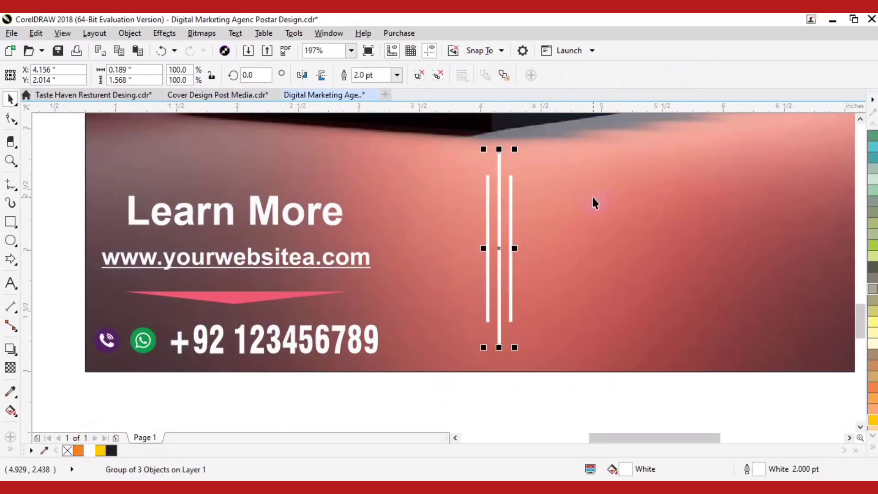
Centre the three-line divider horizontally on the background image.
{"action": "scroll", "coordinate": [592, 196], "scroll_direction": "down", "scroll_amount": 1}
{"action": "left_click", "coordinate": [641, 223], "text": "shift"}
{"action": "key", "text": "c"}
Shift the Learn More contact block slightly toward the divider and enlarge it proportionally.
{"action": "left_click_drag", "start_coordinate": [642, 208], "coordinate": [523, 261]}
{"action": "left_click_drag", "start_coordinate": [357, 283], "coordinate": [368, 285]}
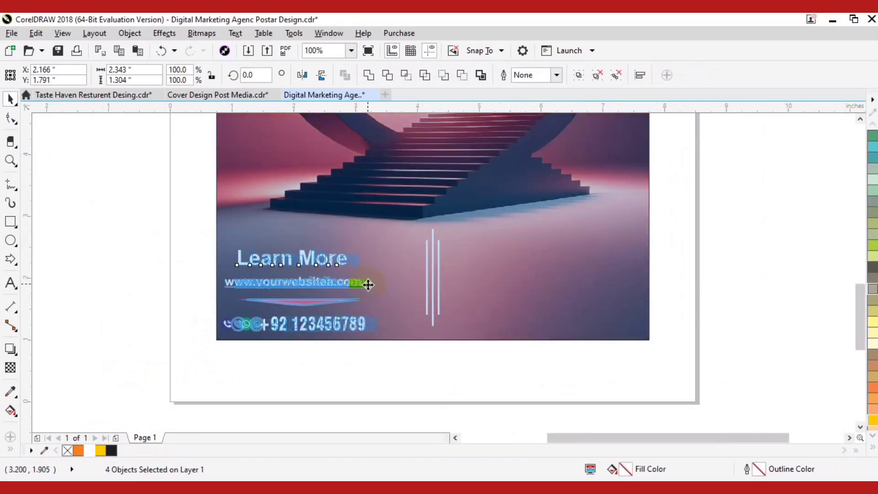
{"action": "left_click_drag", "start_coordinate": [380, 247], "coordinate": [403, 234]}
{"action": "left_click", "coordinate": [361, 391]}
Move the check mark icon down beside the poster's lower right corner.
{"action": "scroll", "coordinate": [538, 332], "scroll_direction": "down", "scroll_amount": 1}
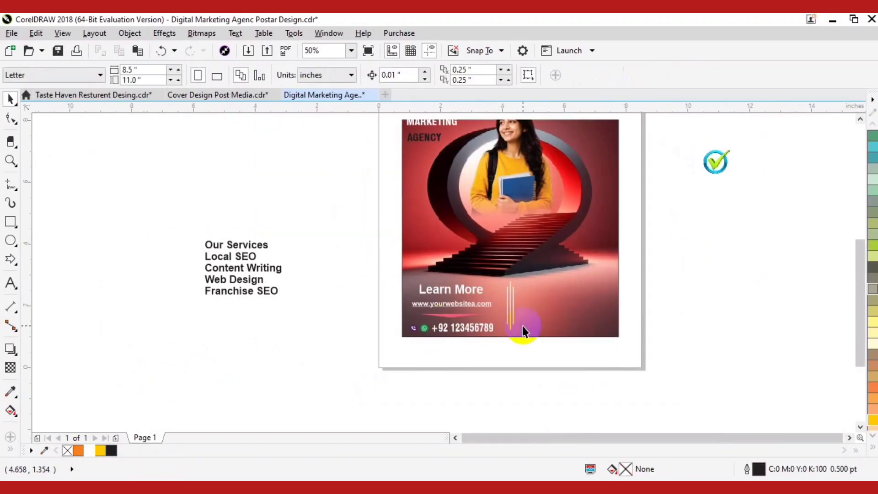
{"action": "left_click_drag", "start_coordinate": [716, 164], "coordinate": [649, 315]}
{"action": "key", "text": "F2"}
{"action": "left_click_drag", "start_coordinate": [670, 174], "coordinate": [481, 372]}
Draw a frame about 2.65 by 1.85 inches right of the divider, with 0.158 inch rounded corners and a deep yellow outline.
{"action": "key", "text": "F6"}
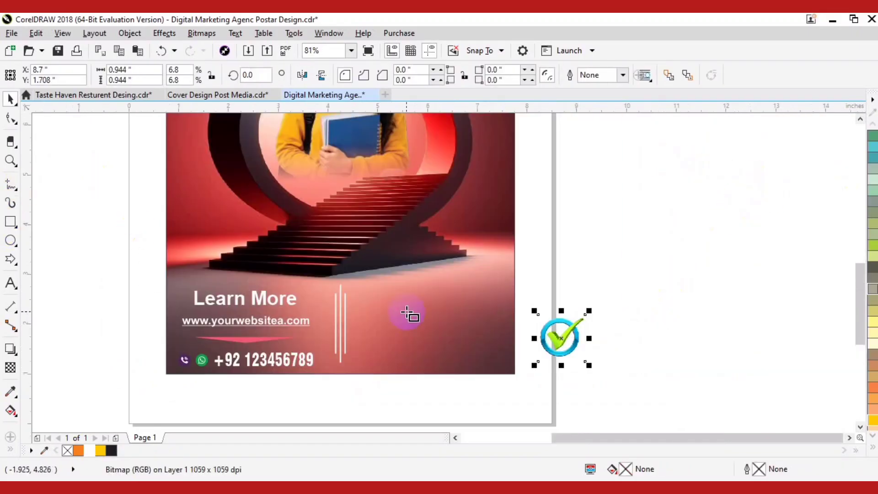
{"action": "left_click_drag", "start_coordinate": [383, 275], "coordinate": [509, 366]}
{"action": "left_click_drag", "start_coordinate": [520, 314], "coordinate": [188, 414]}
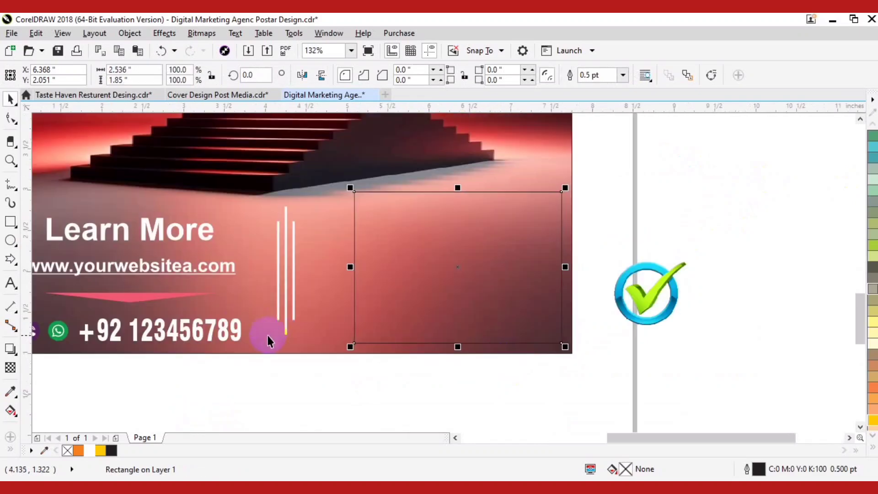
{"action": "left_click_drag", "start_coordinate": [337, 269], "coordinate": [326, 268]}
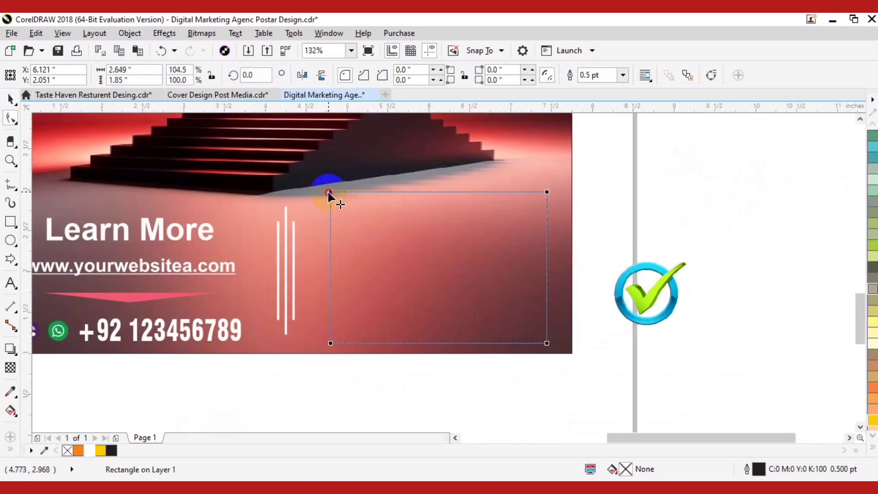
{"action": "left_click_drag", "start_coordinate": [329, 193], "coordinate": [344, 196]}
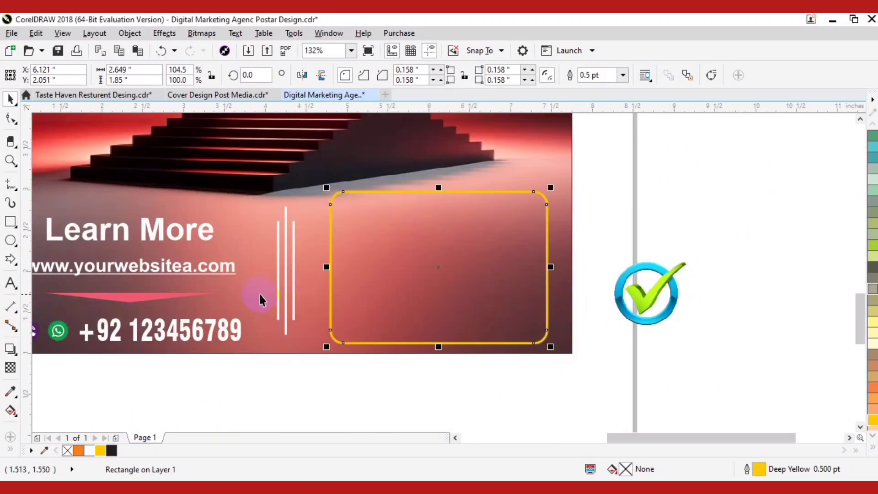
Set the yellow frame's outline to 2 pt and fade its left side out with a linear transparency.
{"action": "left_click", "coordinate": [9, 367]}
{"action": "left_click_drag", "start_coordinate": [487, 261], "coordinate": [330, 252]}
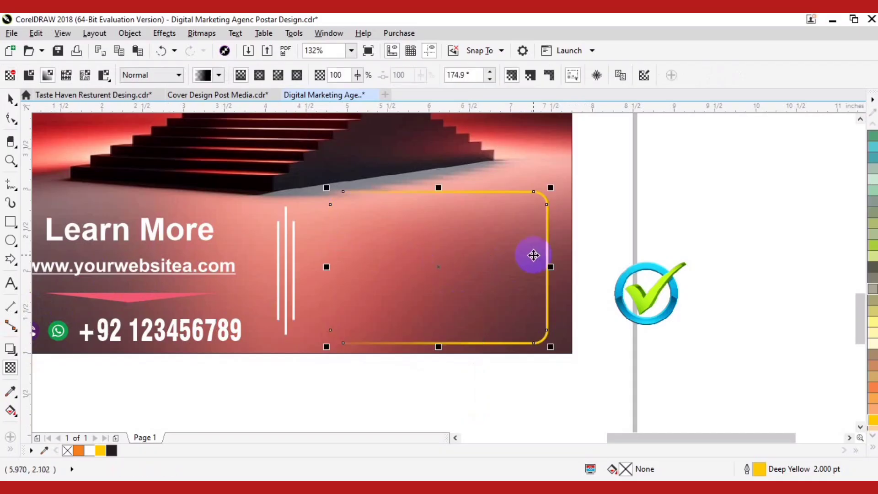
{"action": "key", "text": "space"}
{"action": "left_click", "coordinate": [657, 194]}
Draw a black rectangle about 1.74 by 0.37 inches over the yellow frame's top edge and fully round its ends.
{"action": "key", "text": "F6"}
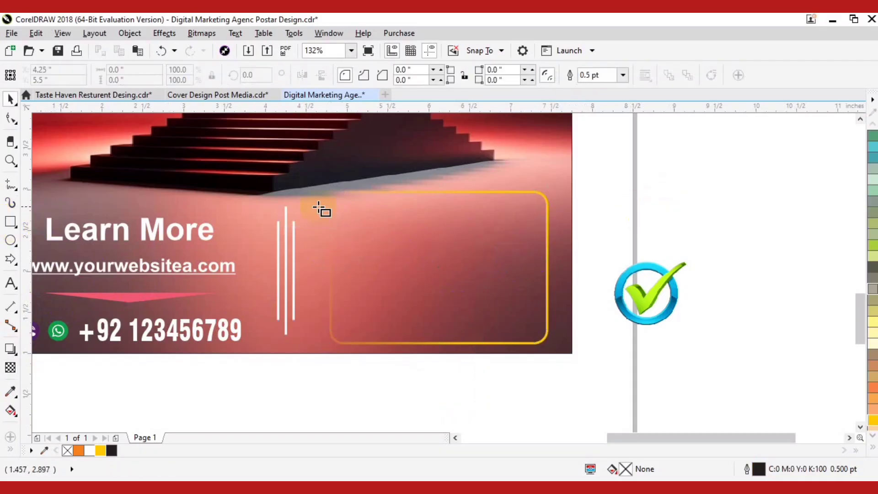
{"action": "left_click_drag", "start_coordinate": [344, 169], "coordinate": [485, 198]}
{"action": "key", "text": "space"}
{"action": "left_click", "coordinate": [112, 450]}
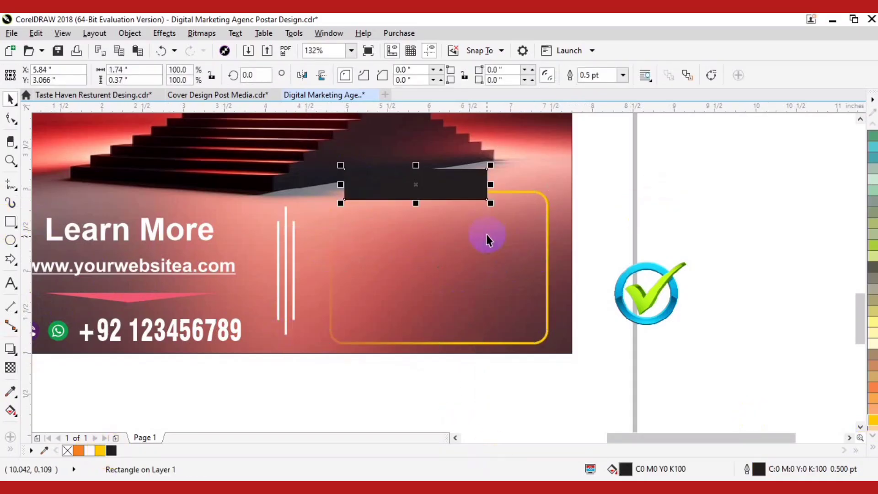
{"action": "left_click_drag", "start_coordinate": [484, 171], "coordinate": [383, 228]}
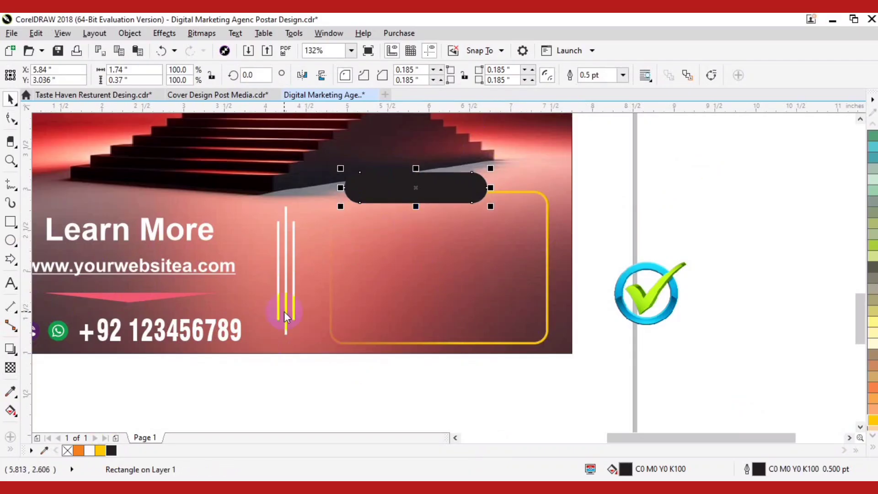
Give the black pill shape a white 2 pt outline placed behind the fill.
{"action": "key", "text": "F12"}
{"action": "left_click", "coordinate": [450, 330]}
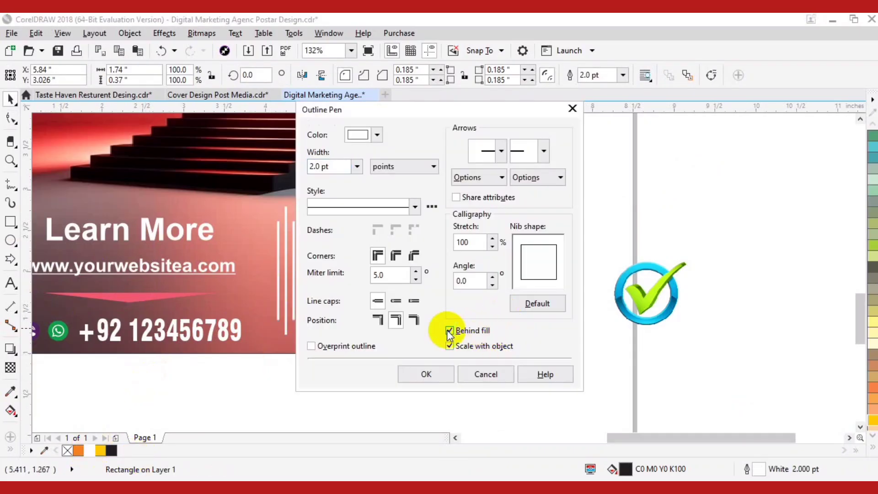
{"action": "left_click", "coordinate": [426, 374]}
Move the services text lines to the right of the poster, next to the yellow frame.
{"action": "left_click_drag", "start_coordinate": [415, 312], "coordinate": [529, 347]}
{"action": "left_click_drag", "start_coordinate": [278, 274], "coordinate": [323, 275]}
{"action": "scroll", "coordinate": [280, 253], "scroll_direction": "down", "scroll_amount": 2}
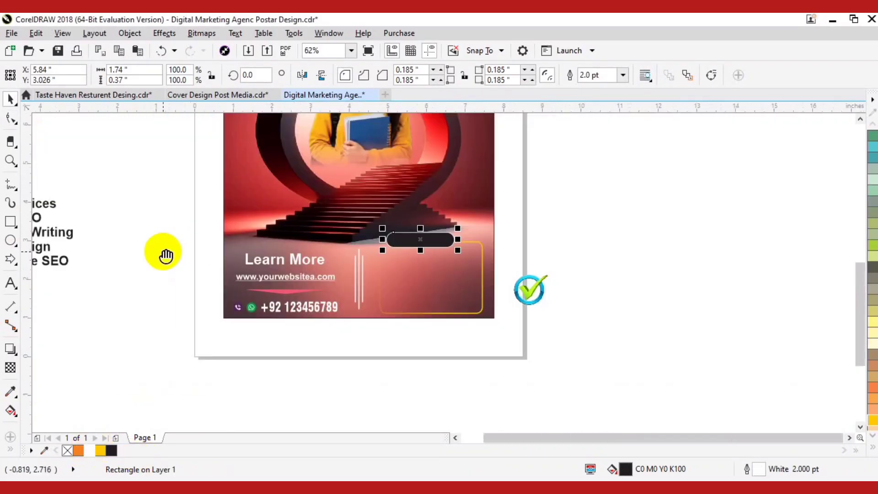
{"action": "left_click_drag", "start_coordinate": [166, 255], "coordinate": [675, 286]}
{"action": "scroll", "coordinate": [654, 219], "scroll_direction": "up", "scroll_amount": 3}
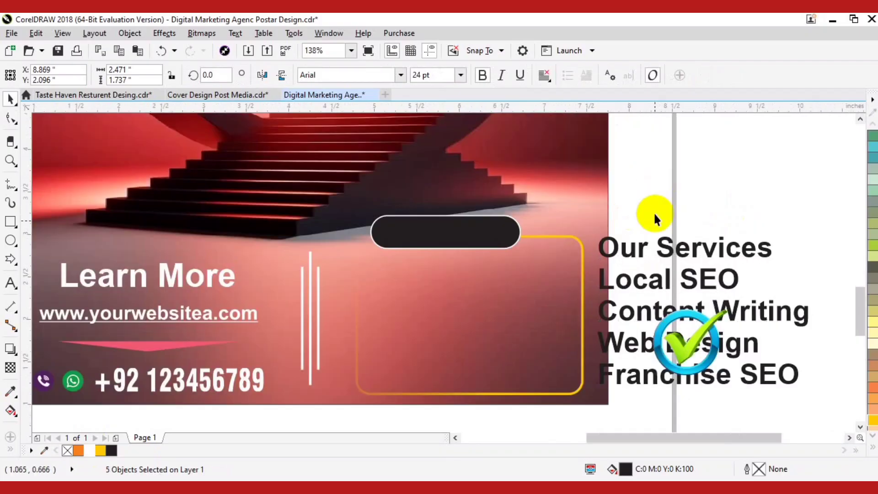
Place Our Services on the black pill, scale it to about 17.9 pt, colour it white and centre it.
{"action": "left_click", "coordinate": [667, 247]}
{"action": "left_click_drag", "start_coordinate": [667, 247], "coordinate": [454, 236]}
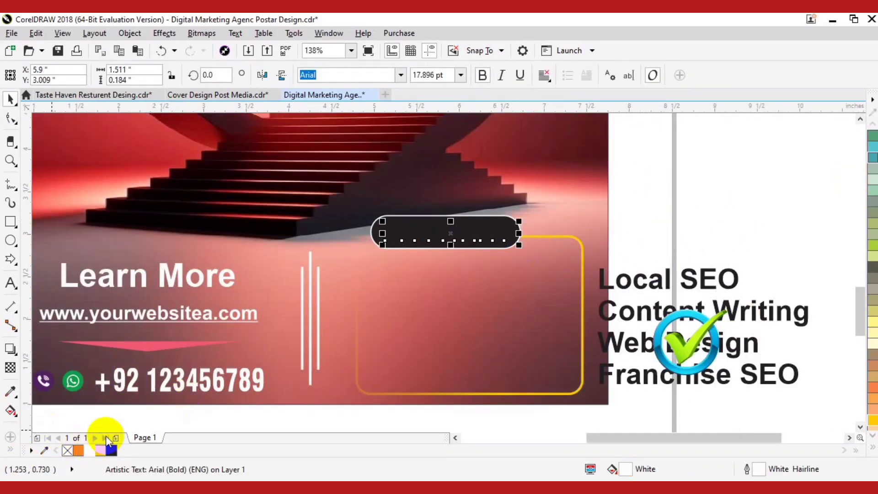
{"action": "left_click", "coordinate": [417, 216], "text": "shift"}
{"action": "left_click", "coordinate": [402, 217]}
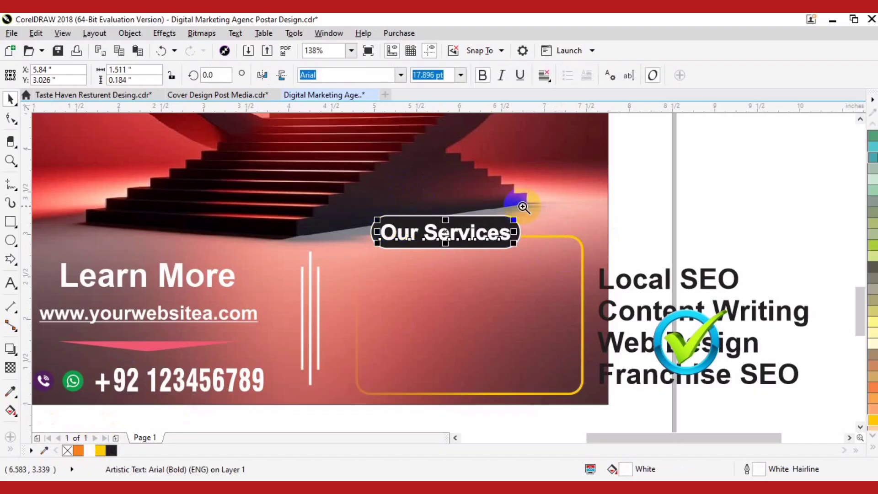
Set Our Services in Swis721 BlkCn BT at about 21 pt, centre it in the pill and group the two.
{"action": "key", "text": "shift+F2"}
{"action": "left_click", "coordinate": [401, 75]}
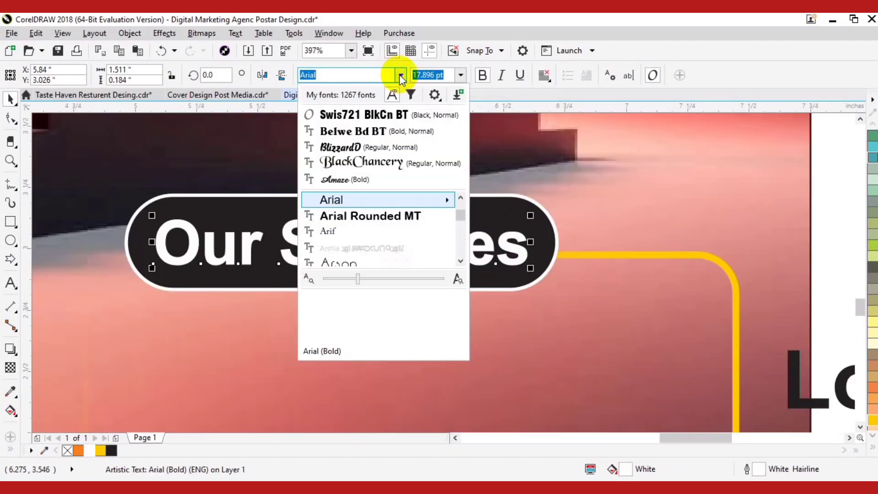
{"action": "left_click", "coordinate": [357, 118]}
{"action": "left_click_drag", "start_coordinate": [478, 213], "coordinate": [529, 202]}
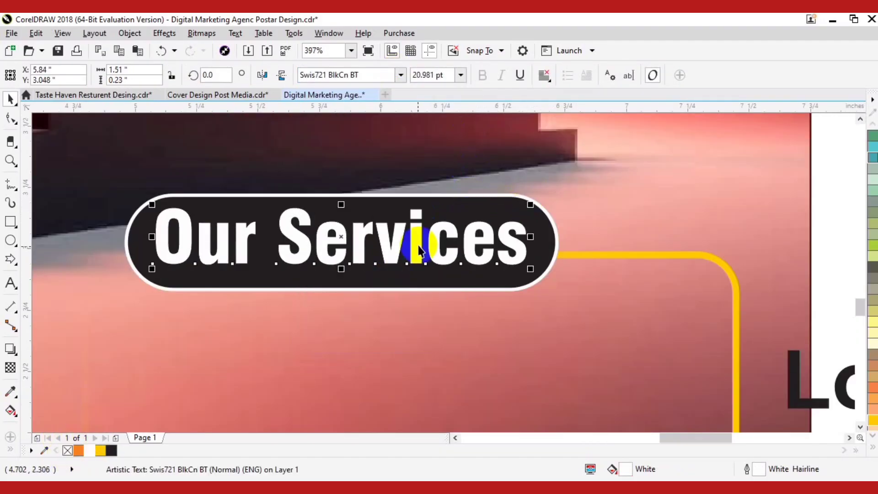
{"action": "left_click", "coordinate": [455, 213], "text": "shift"}
{"action": "scroll", "coordinate": [421, 196], "scroll_direction": "down", "scroll_amount": 2}
{"action": "scroll", "coordinate": [421, 196], "scroll_direction": "down", "scroll_amount": 3}
Place the check mark icon inside the yellow frame below Our Services, scaled to about 0.35 inches.
{"action": "left_click", "coordinate": [666, 236]}
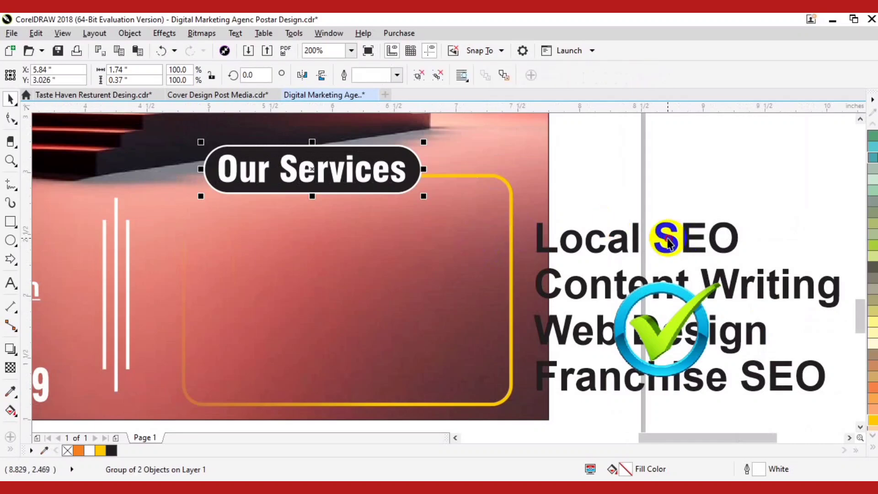
{"action": "left_click", "coordinate": [706, 276]}
{"action": "left_click_drag", "start_coordinate": [673, 326], "coordinate": [224, 229]}
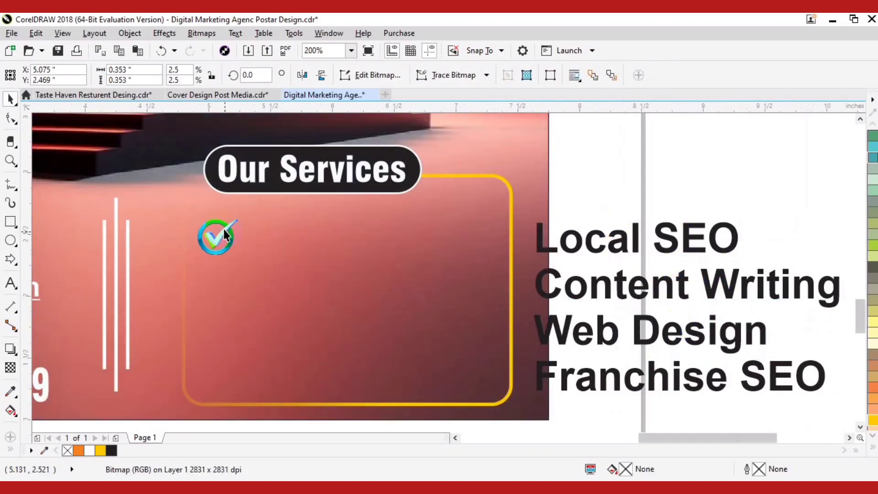
Place the four service lines inside the yellow frame, scale them to about 20 pt and fill them white.
{"action": "scroll", "coordinate": [535, 336], "scroll_direction": "right", "scroll_amount": 3}
{"action": "scroll", "coordinate": [536, 336], "scroll_direction": "down", "scroll_amount": 1}
{"action": "left_click", "coordinate": [450, 340]}
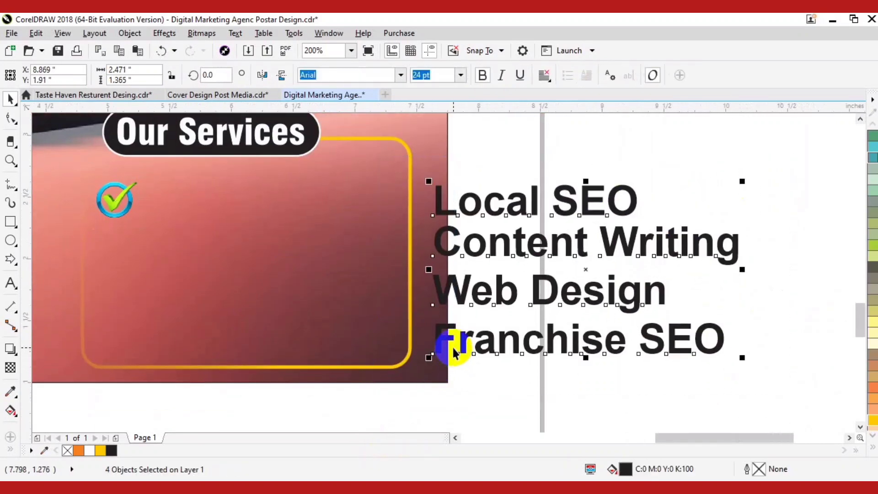
{"action": "left_click_drag", "start_coordinate": [746, 365], "coordinate": [329, 259]}
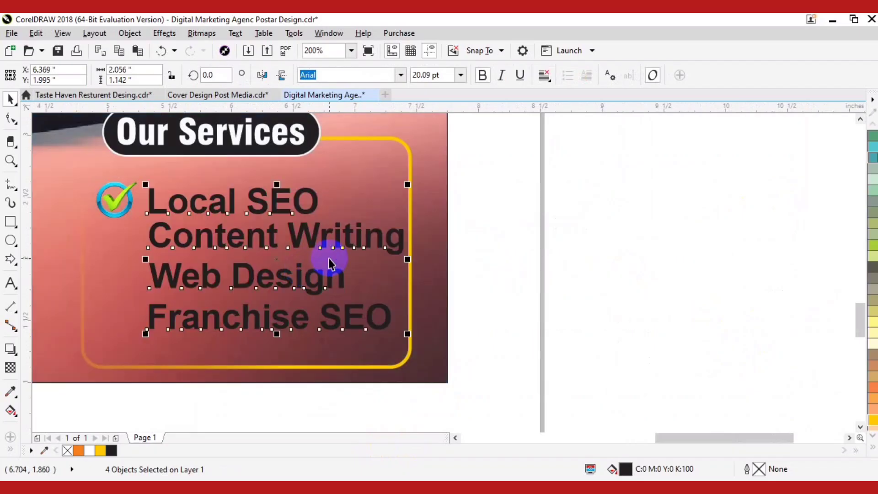
{"action": "left_click", "coordinate": [90, 451]}
{"action": "scroll", "coordinate": [183, 395], "scroll_direction": "left", "scroll_amount": 3}
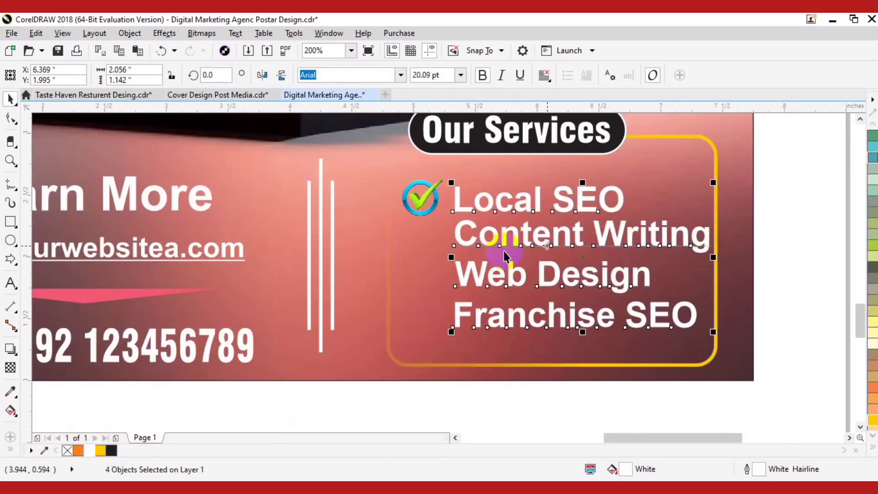
Lower Franchise SEO and space the four service lines evenly.
{"action": "left_click_drag", "start_coordinate": [662, 315], "coordinate": [657, 335]}
{"action": "left_click_drag", "start_coordinate": [810, 157], "coordinate": [449, 364]}
{"action": "key", "text": "shift+a"}
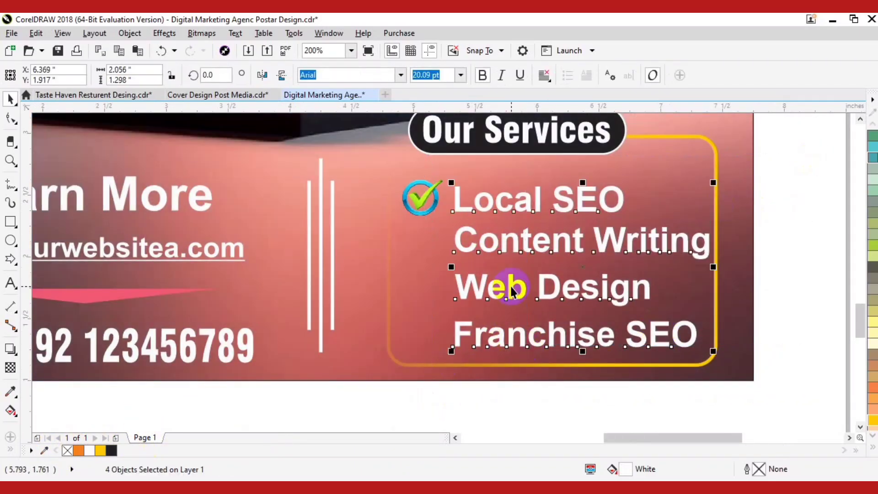
Nudge the four service lines left and up within the yellow frame.
{"action": "key", "text": "Left"}
{"action": "key", "text": "Left"}
{"action": "key", "text": "Left"}
{"action": "key", "text": "Left"}
{"action": "key", "text": "Left"}
{"action": "key", "text": "Left"}
{"action": "key", "text": "Up"}
{"action": "key", "text": "Up"}
{"action": "key", "text": "Up"}
{"action": "key", "text": "Up"}
{"action": "key", "text": "Up"}
{"action": "key", "text": "Up"}
{"action": "key", "text": "Up"}
{"action": "key", "text": "Up"}
{"action": "key", "text": "Left"}
{"action": "key", "text": "Left"}
{"action": "left_click", "coordinate": [769, 219]}
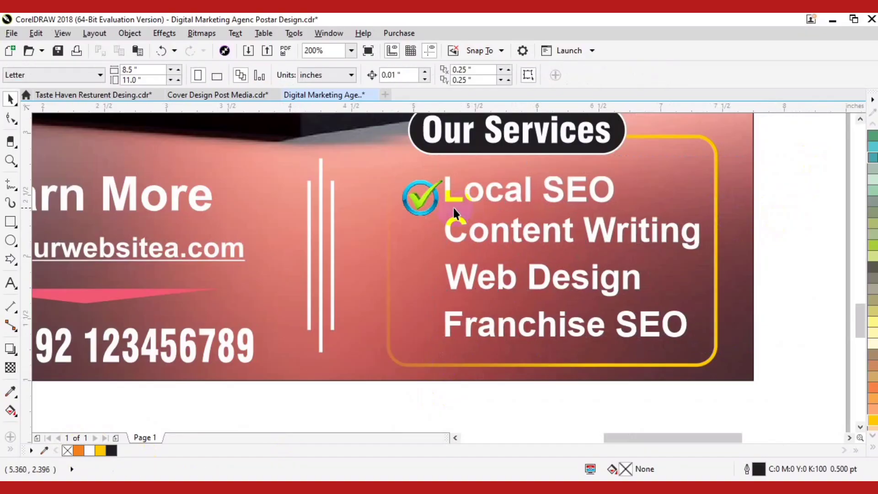
Shrink the check mark icon to about 0.27 inches beside Local SEO and place an aligned copy beside Content Writing.
{"action": "left_click", "coordinate": [414, 208]}
{"action": "left_click_drag", "start_coordinate": [411, 305], "coordinate": [448, 159]}
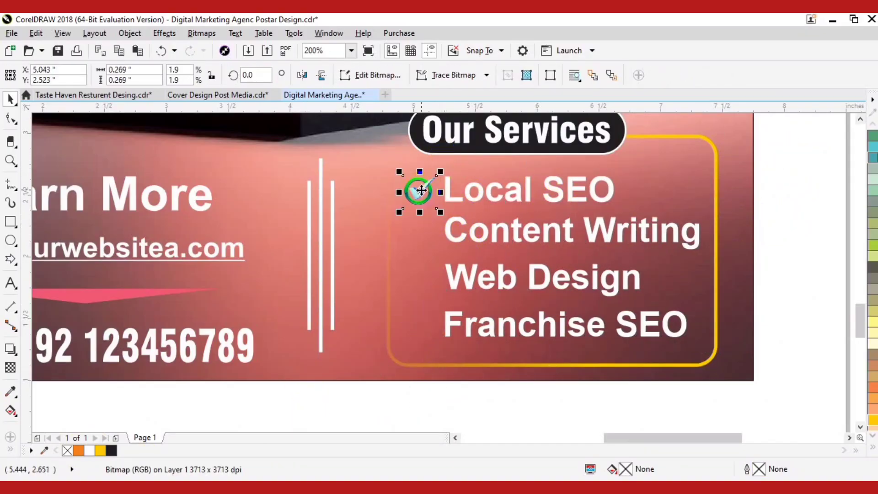
{"action": "left_click_drag", "start_coordinate": [421, 191], "coordinate": [422, 228]}
{"action": "left_click", "coordinate": [461, 237], "text": "shift"}
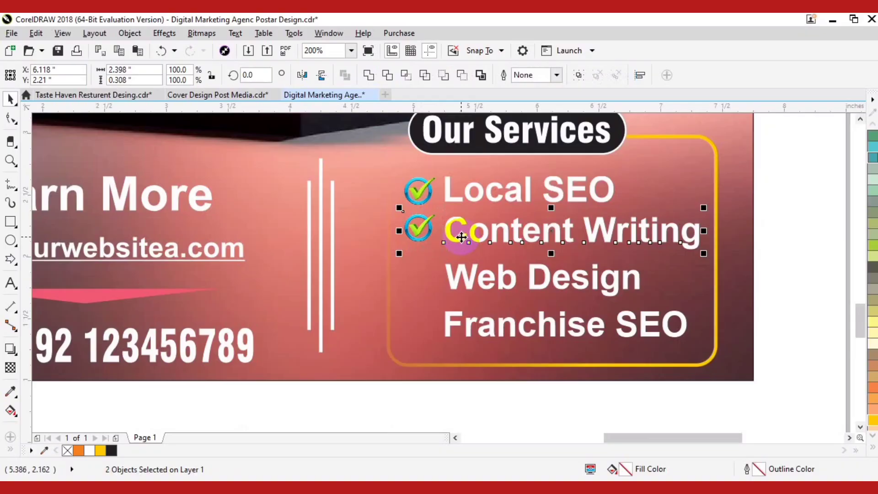
{"action": "left_click", "coordinate": [437, 193]}
Place copies of the check mark icon beside Web Design and Franchise SEO.
{"action": "left_click_drag", "start_coordinate": [483, 329], "coordinate": [355, 367]}
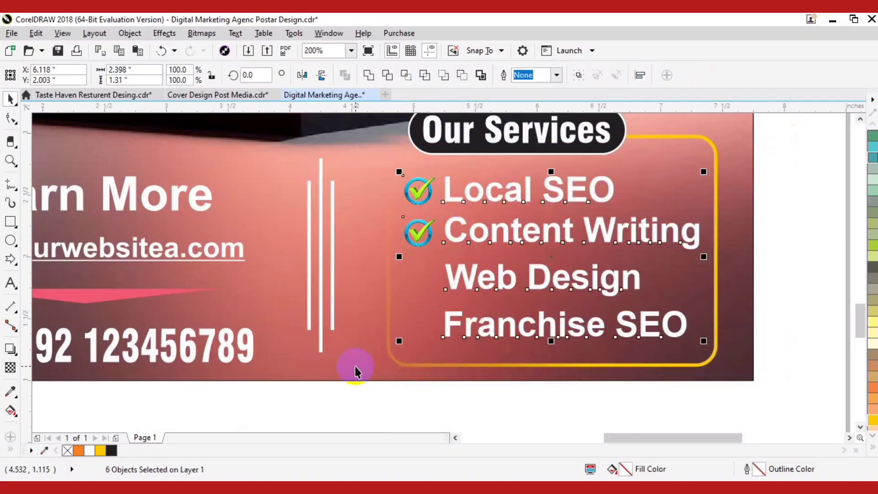
{"action": "left_click", "coordinate": [401, 240]}
{"action": "left_click_drag", "start_coordinate": [411, 235], "coordinate": [417, 325]}
Recolor the grouped three-line divider between the contact details and the services list to chartreuse green.
{"action": "scroll", "coordinate": [415, 314], "scroll_direction": "down", "scroll_amount": 1}
{"action": "left_click_drag", "start_coordinate": [346, 297], "coordinate": [471, 307]}
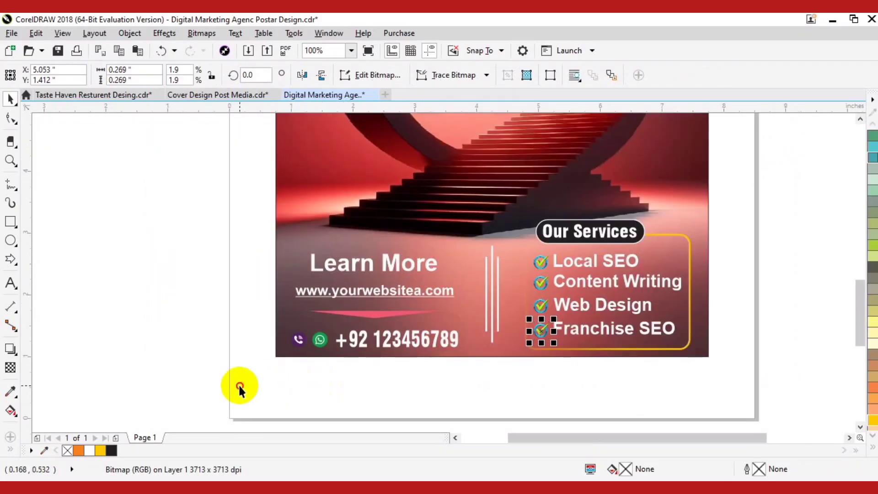
{"action": "left_click", "coordinate": [241, 387]}
{"action": "left_click_drag", "start_coordinate": [456, 396], "coordinate": [516, 231]}
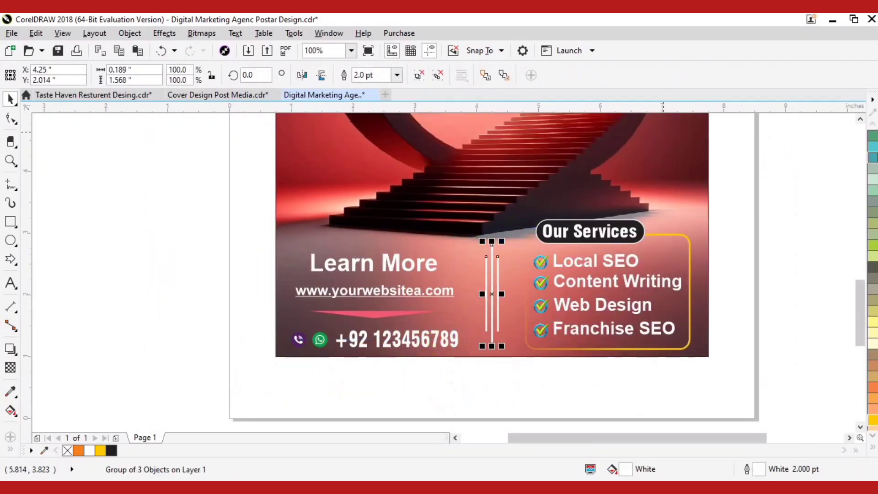
{"action": "scroll", "coordinate": [616, 245], "scroll_direction": "down", "scroll_amount": 1}
{"action": "left_click_drag", "start_coordinate": [615, 245], "coordinate": [538, 332]}
{"action": "left_click", "coordinate": [531, 309]}
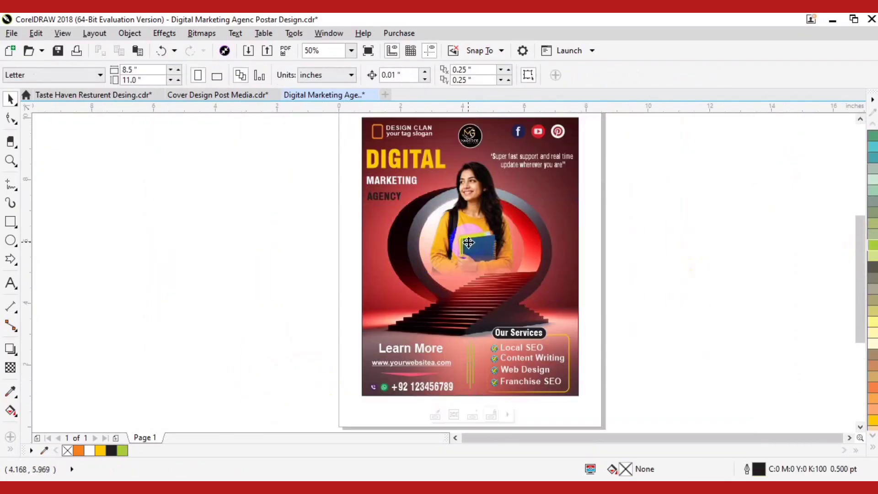
Enlarge the woman's photo to about 4.38 by 5.50 inches so it reaches down to the staircase.
{"action": "left_click", "coordinate": [496, 246]}
{"action": "left_click_drag", "start_coordinate": [524, 295], "coordinate": [542, 312]}
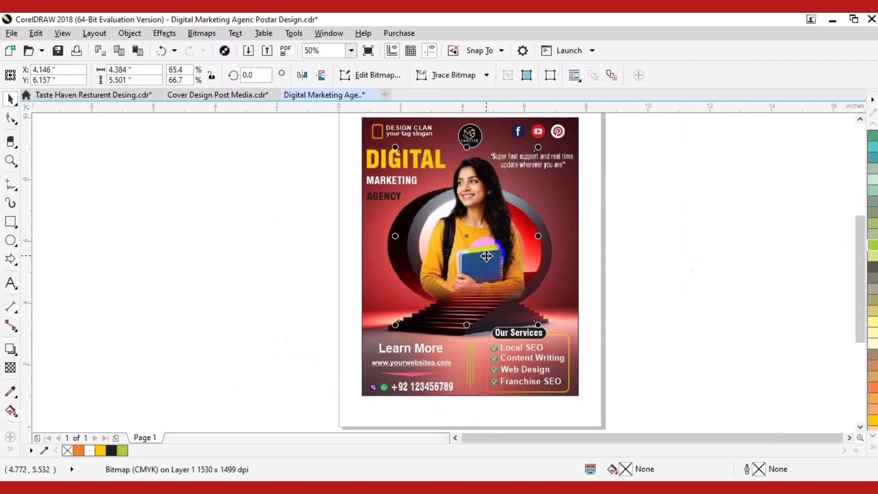
{"action": "left_click", "coordinate": [681, 238]}
Darken the background image with the Tone Curve effect, lowering the RGB curve's midpoint to X 126, Y 102.
{"action": "scroll", "coordinate": [528, 256], "scroll_direction": "up", "scroll_amount": 1}
{"action": "left_click", "coordinate": [533, 250]}
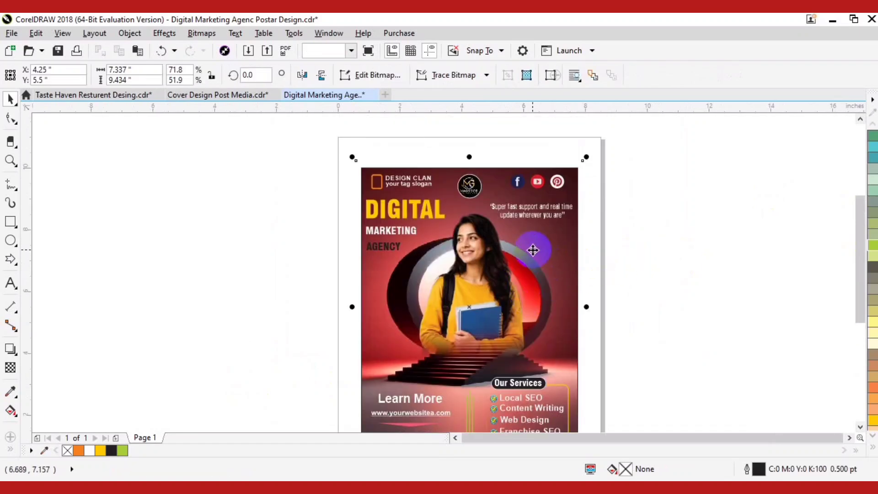
{"action": "left_click", "coordinate": [164, 33]}
{"action": "mouse_move", "coordinate": [178, 49]}
{"action": "left_click", "coordinate": [345, 141]}
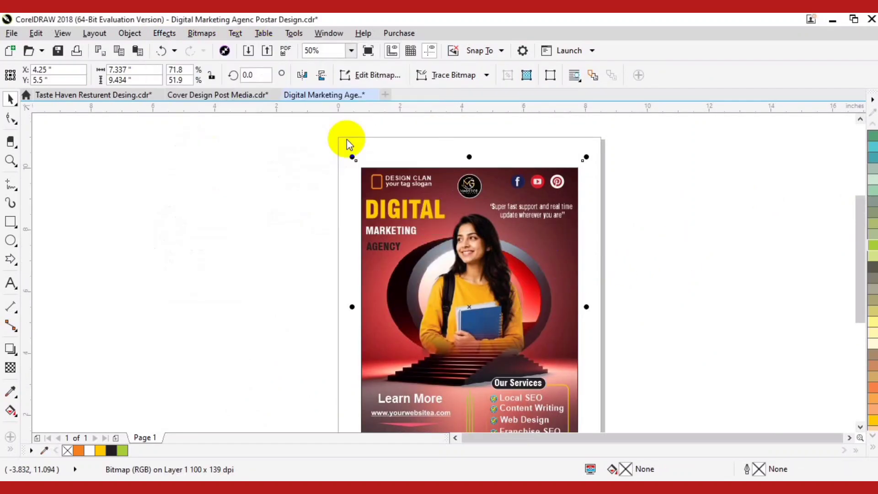
{"action": "left_click_drag", "start_coordinate": [456, 100], "coordinate": [237, 152]}
{"action": "left_click", "coordinate": [137, 295]}
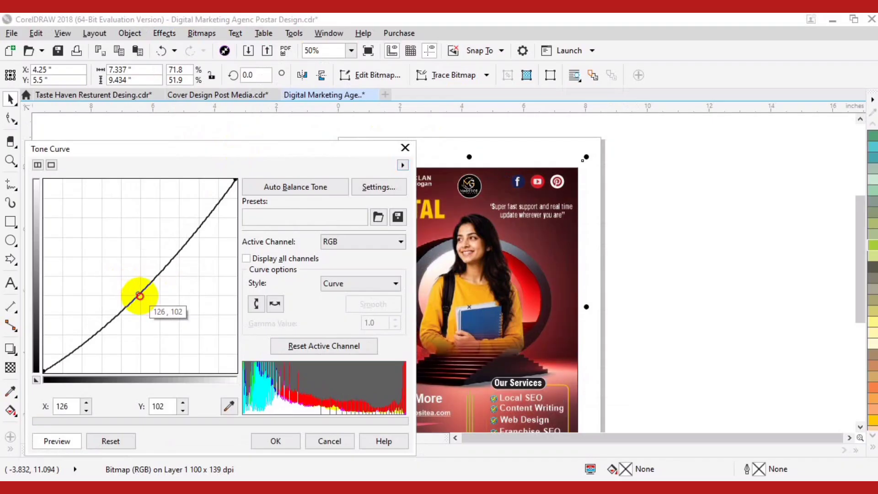
{"action": "left_click", "coordinate": [275, 441]}
{"action": "left_click", "coordinate": [683, 329]}
Fill the word AGENCY with chartreuse and slightly enlarge the three headline lines DIGITAL, MARKETING and AGENCY.
{"action": "scroll", "coordinate": [334, 250], "scroll_direction": "up", "scroll_amount": 2}
{"action": "left_click_drag", "start_coordinate": [349, 304], "coordinate": [513, 231]}
{"action": "left_click", "coordinate": [122, 451]}
{"action": "left_click", "coordinate": [255, 320]}
{"action": "left_click_drag", "start_coordinate": [255, 320], "coordinate": [517, 222]}
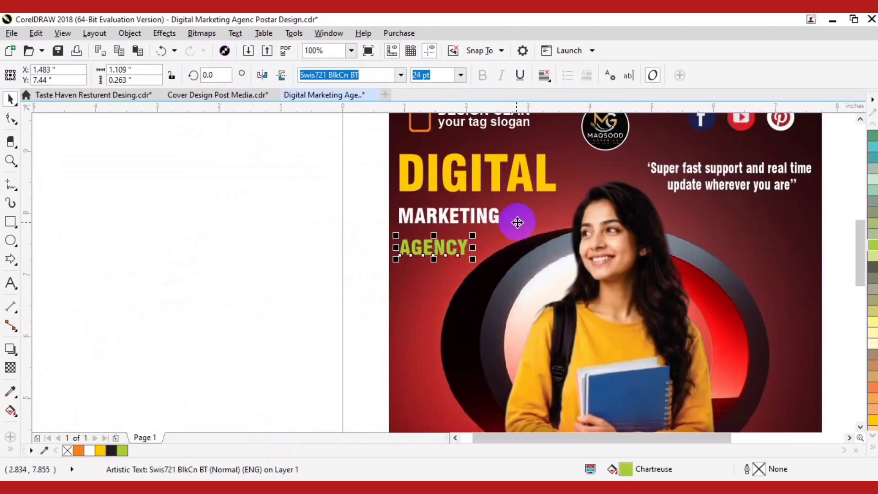
{"action": "left_click_drag", "start_coordinate": [547, 184], "coordinate": [561, 258]}
Align the logo frame and the three headline lines by their left edges and shift the logo and headline slightly right.
{"action": "left_click", "coordinate": [323, 240]}
{"action": "left_click_drag", "start_coordinate": [326, 273], "coordinate": [577, 115]}
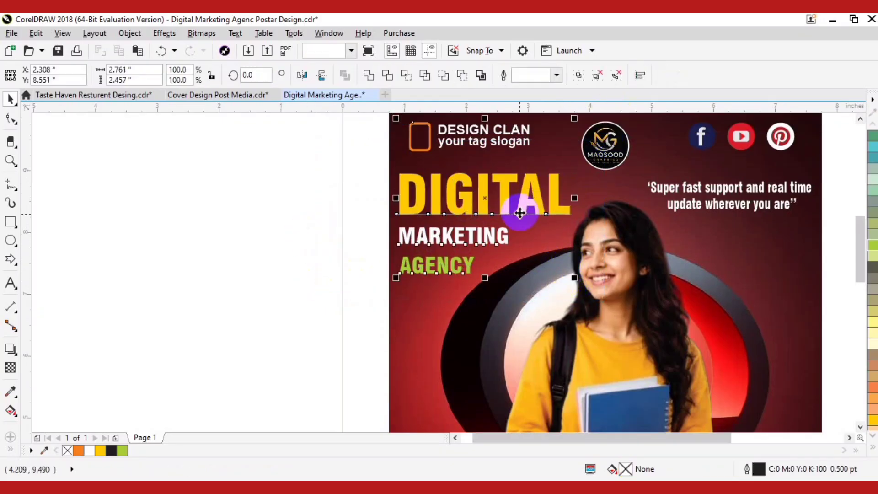
{"action": "left_click_drag", "start_coordinate": [520, 208], "coordinate": [462, 264]}
{"action": "left_click_drag", "start_coordinate": [262, 163], "coordinate": [487, 228]}
{"action": "left_click", "coordinate": [493, 262], "text": "shift"}
{"action": "key", "text": "l"}
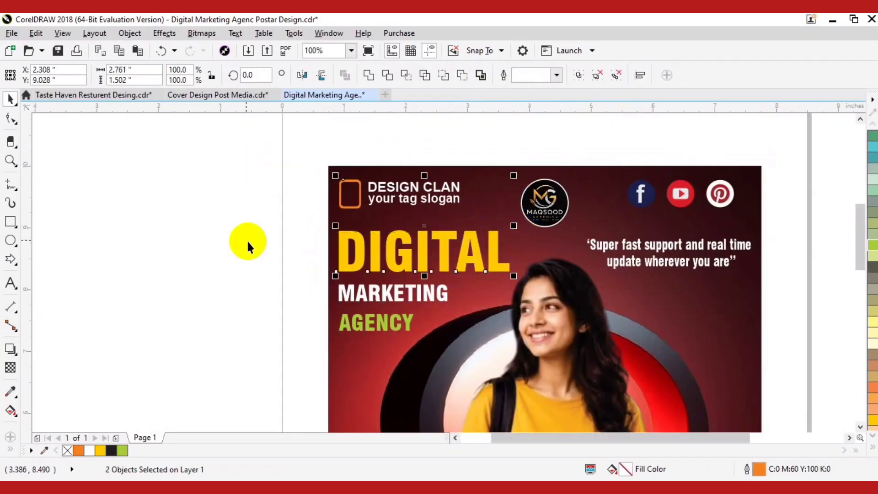
{"action": "left_click", "coordinate": [534, 205]}
{"action": "left_click", "coordinate": [589, 196]}
{"action": "left_click", "coordinate": [595, 158]}
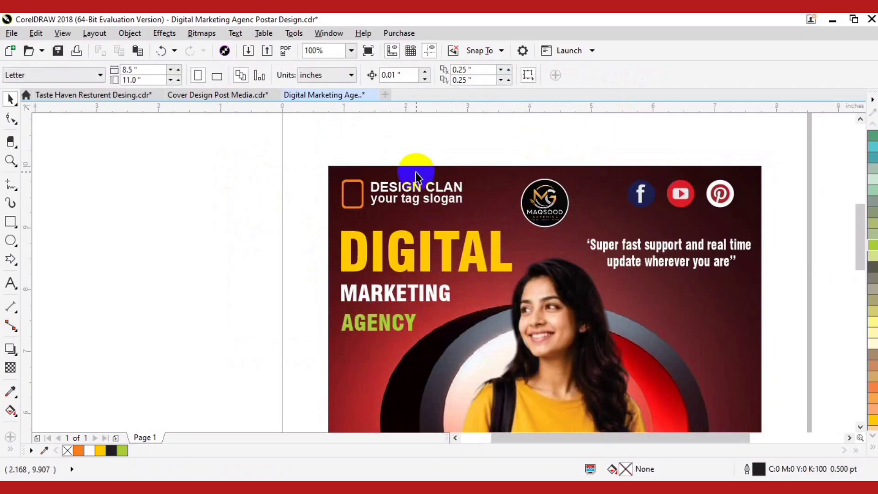
Group all the poster's objects and show the finished design in full-screen preview.
{"action": "scroll", "coordinate": [417, 176], "scroll_direction": "down", "scroll_amount": 1}
{"action": "scroll", "coordinate": [587, 207], "scroll_direction": "down", "scroll_amount": 1}
{"action": "left_click_drag", "start_coordinate": [567, 145], "coordinate": [398, 335]}
{"action": "key", "text": "ctrl+g"}
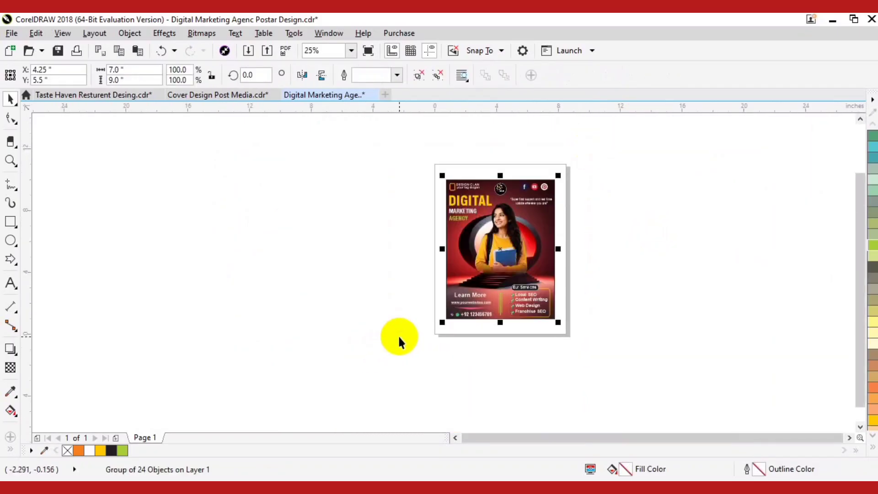
{"action": "key", "text": "F9"}
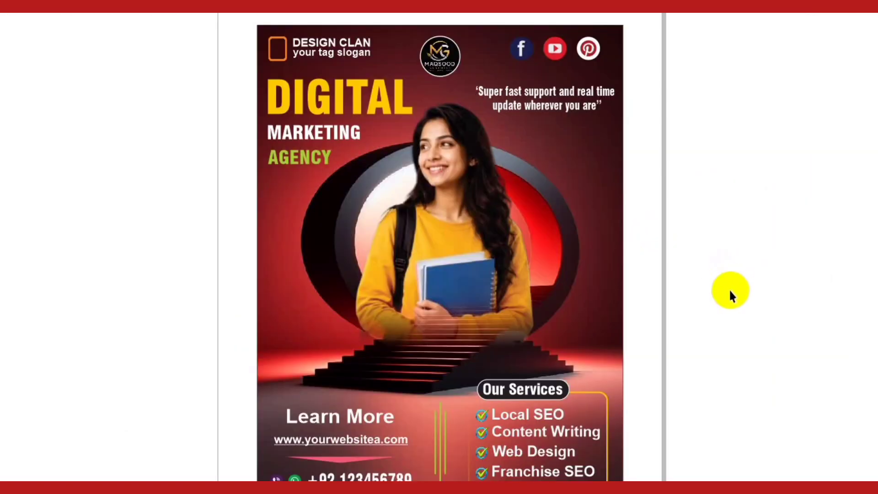